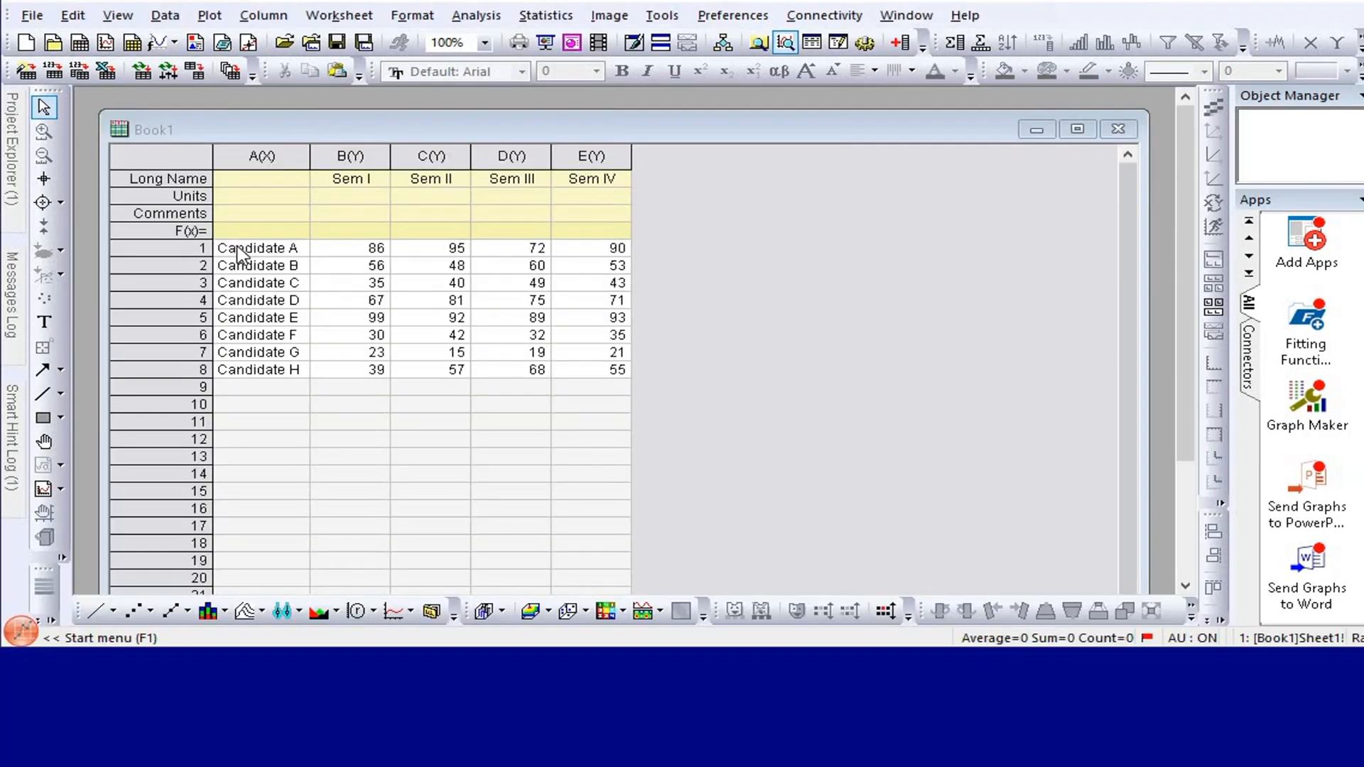
Plot the marks of Candidates A to H as a heatmap with labels, using Long Name as column label, and maximize the graph window.
left_click_drag(238, 250, 620, 379)
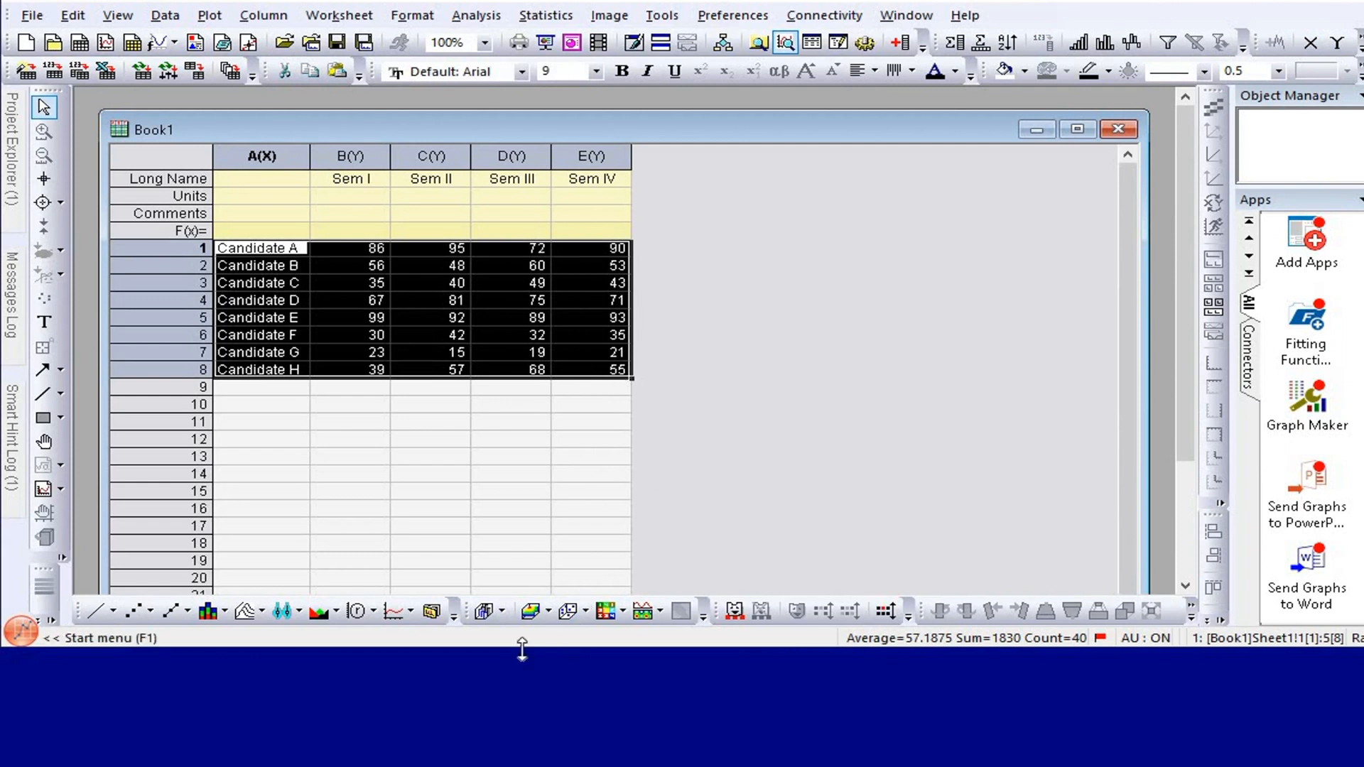
left_click(623, 611)
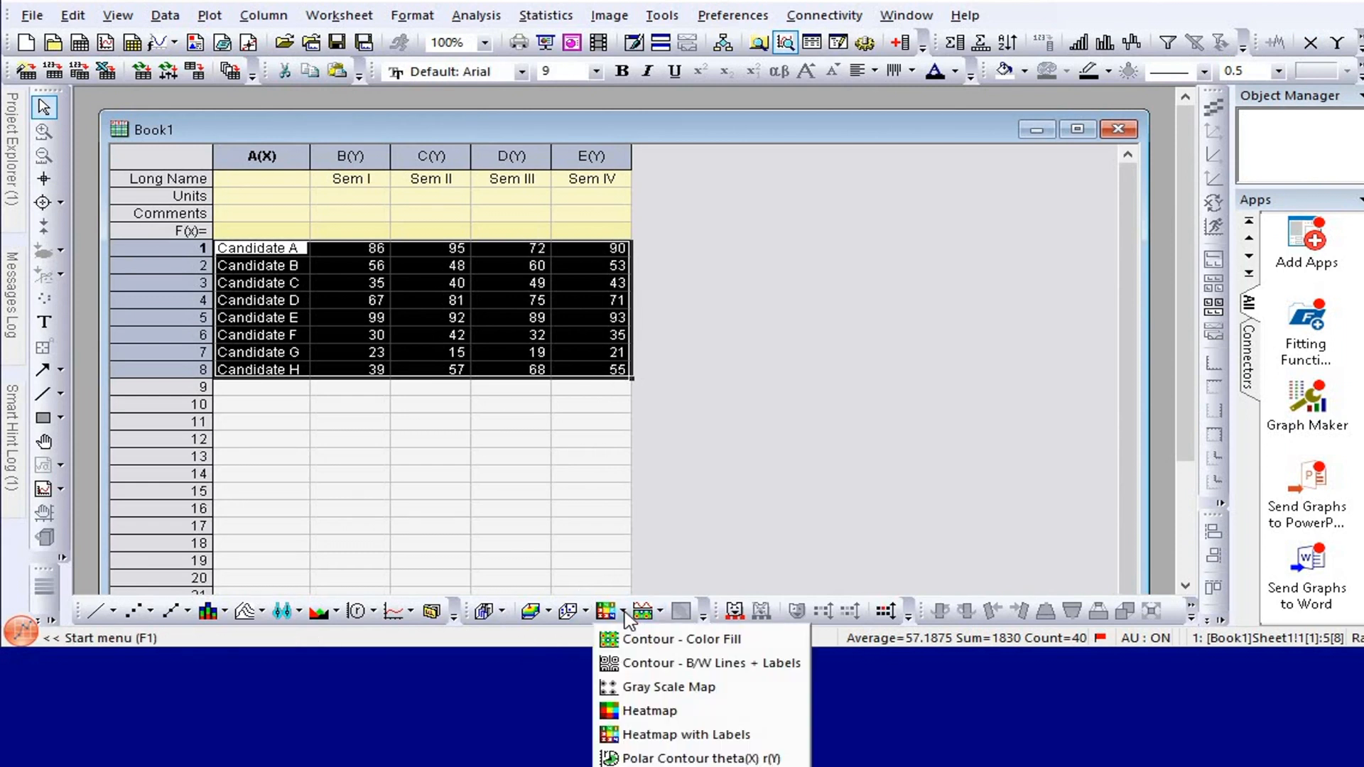
left_click(760, 736)
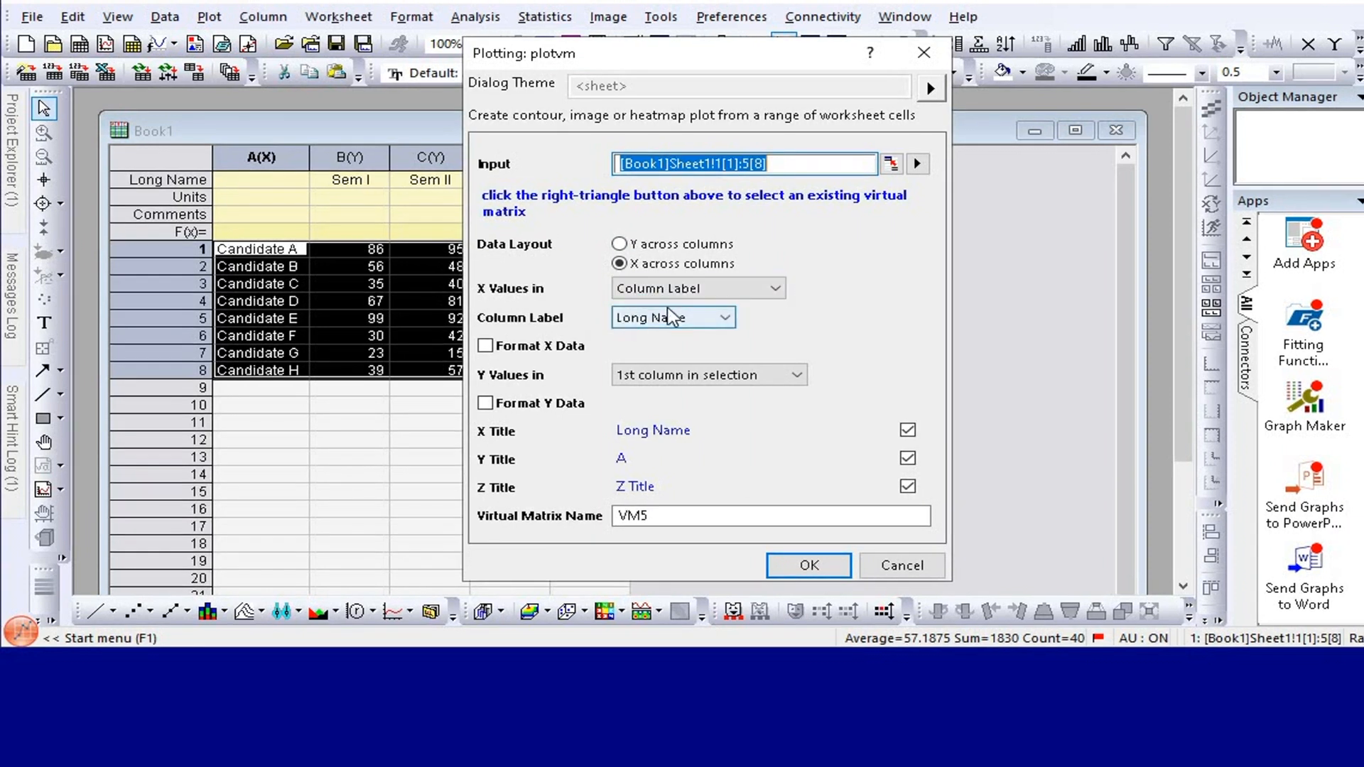
left_click(694, 317)
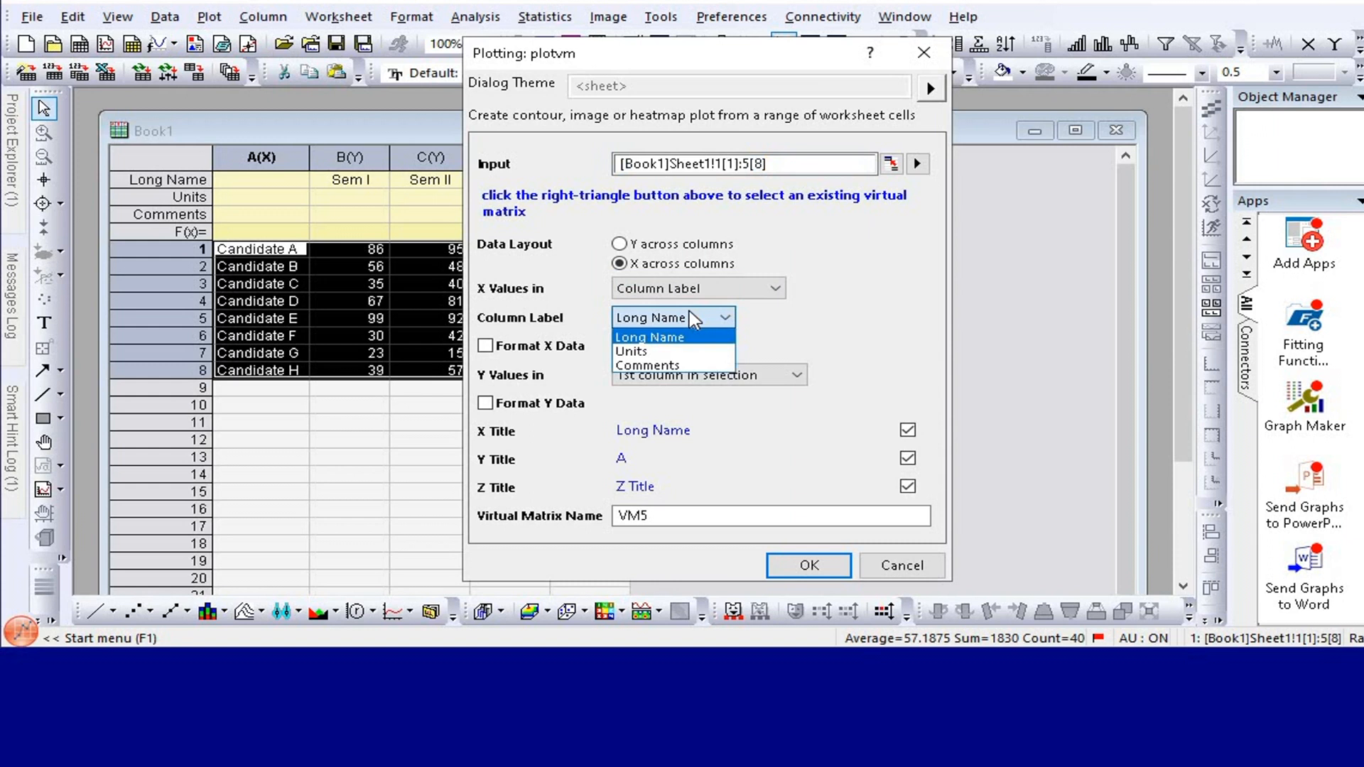
left_click(686, 338)
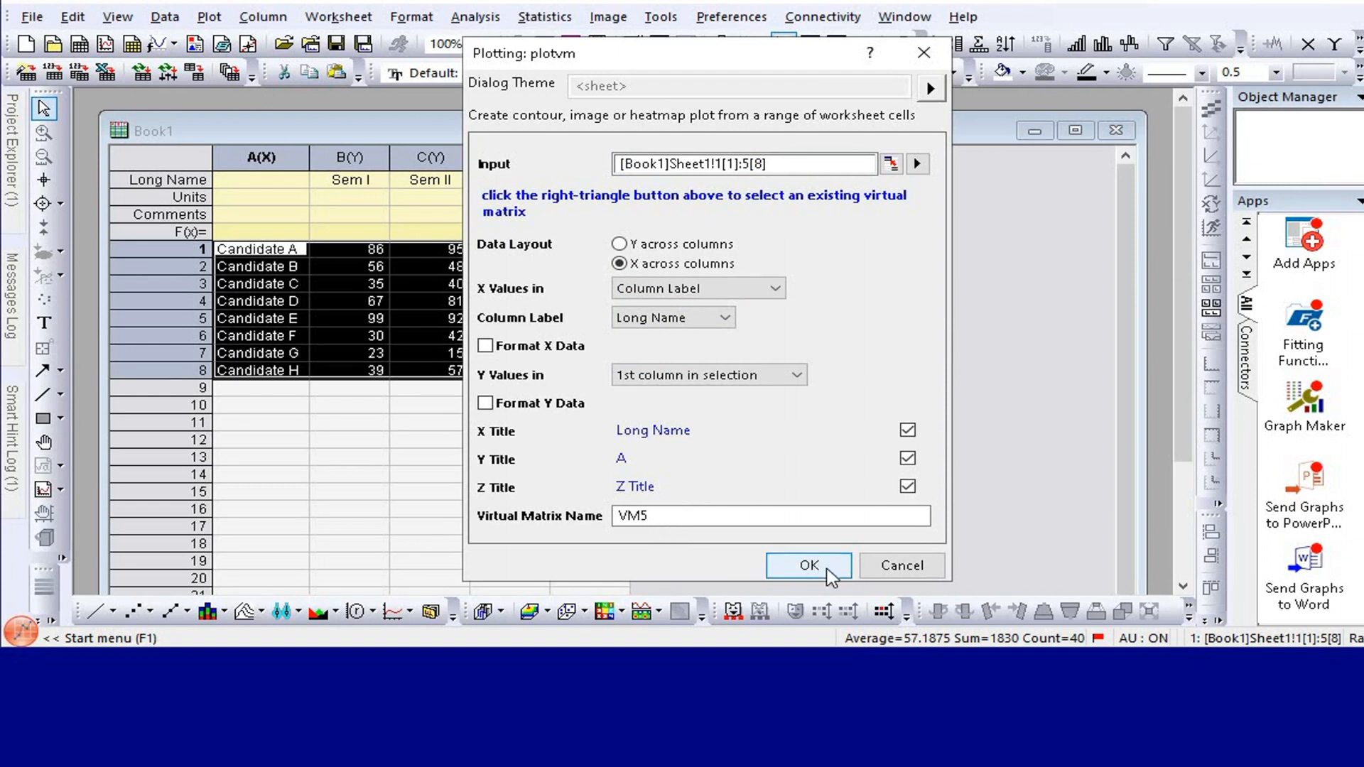
left_click(821, 570)
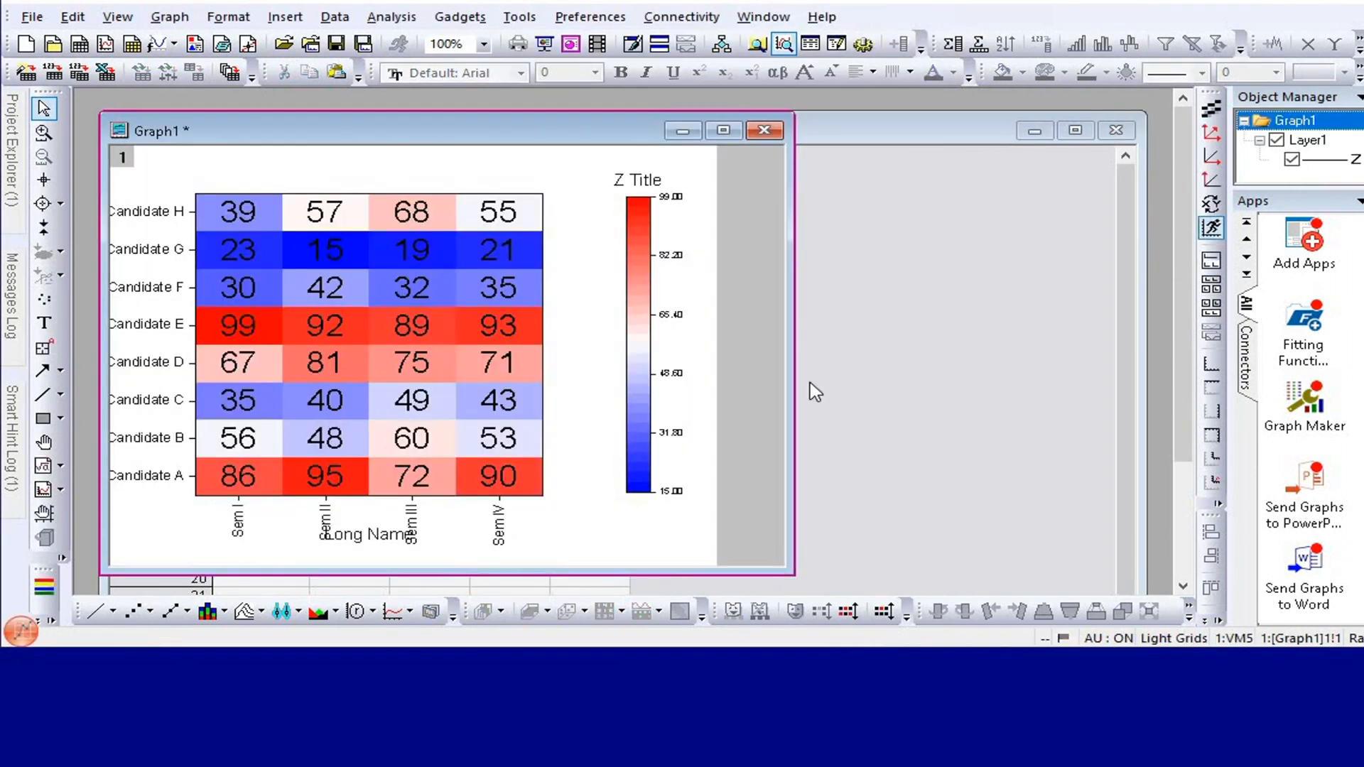
left_click(719, 133)
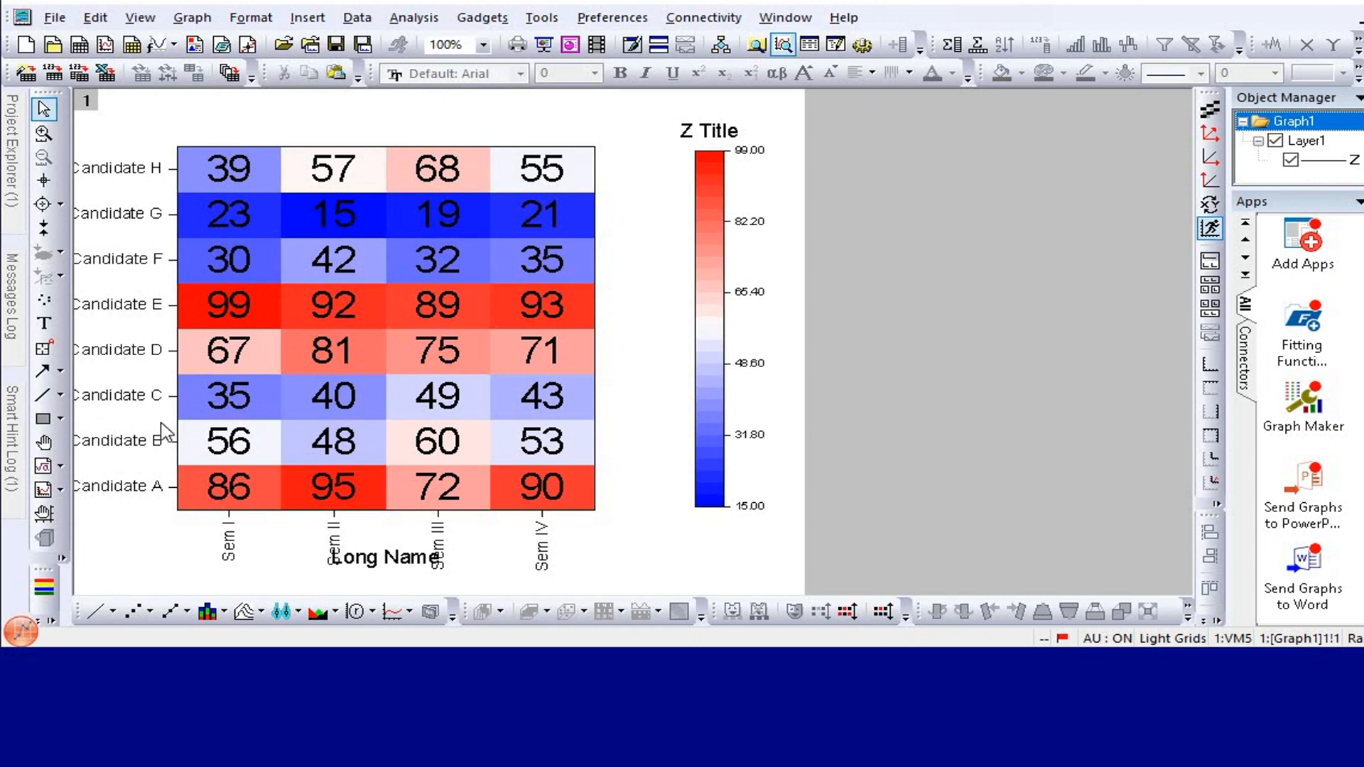
Reverse the scale of the heatmap's vertical axis and apply the change.
double_click(122, 260)
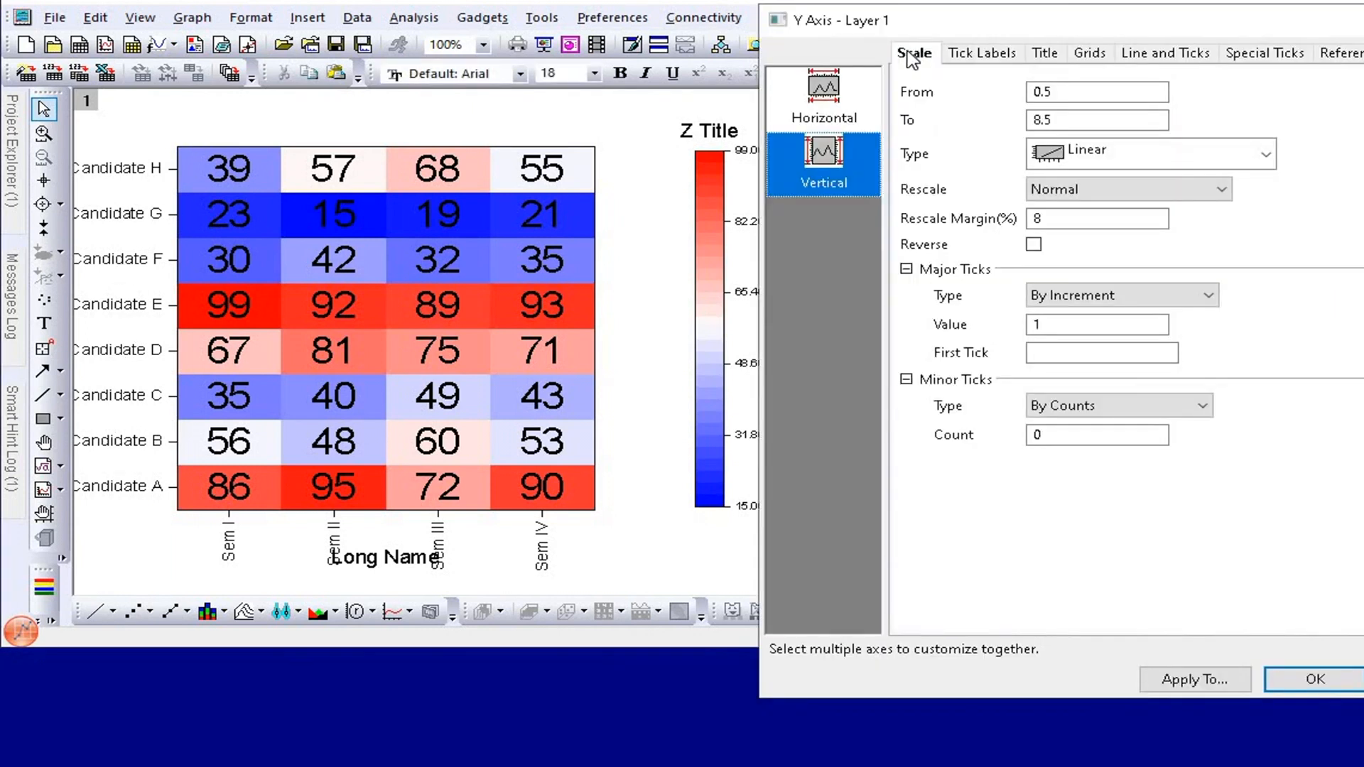
left_click(1034, 244)
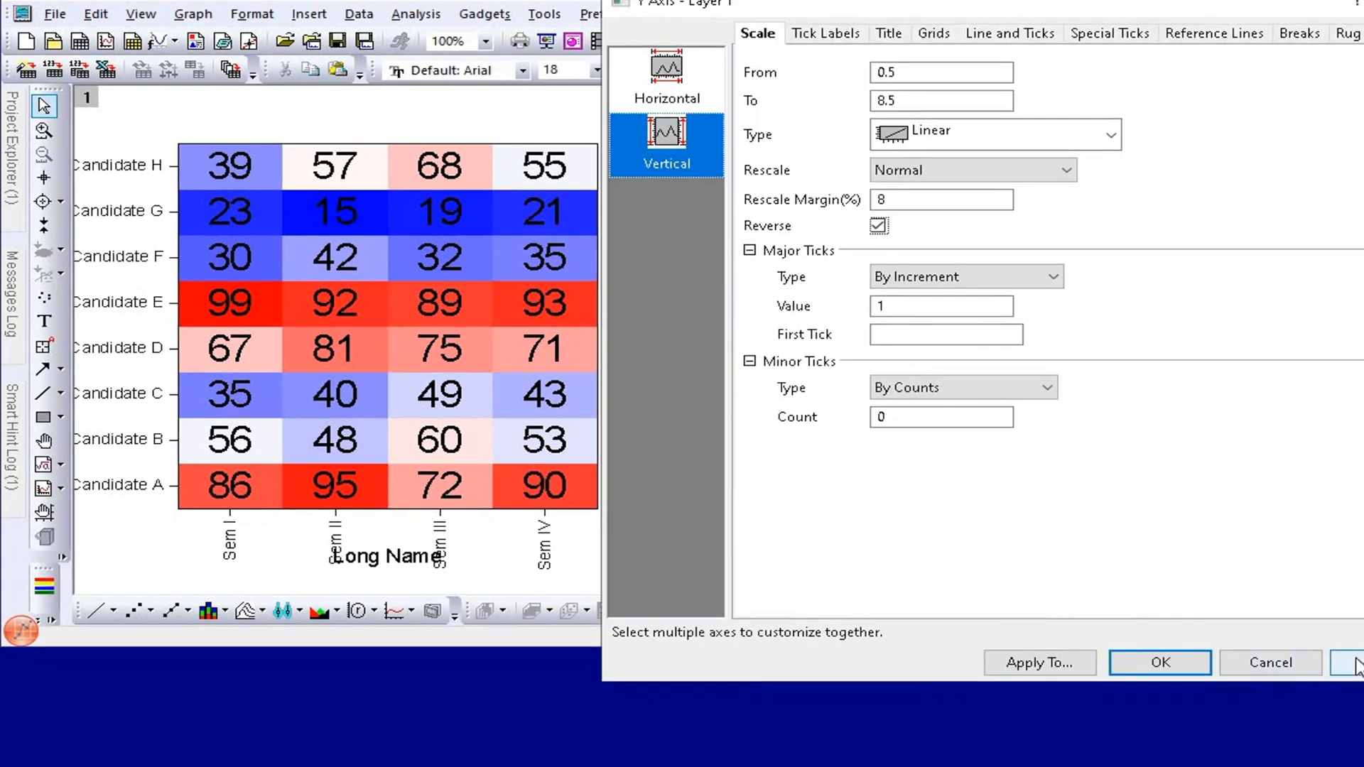
left_click(1358, 662)
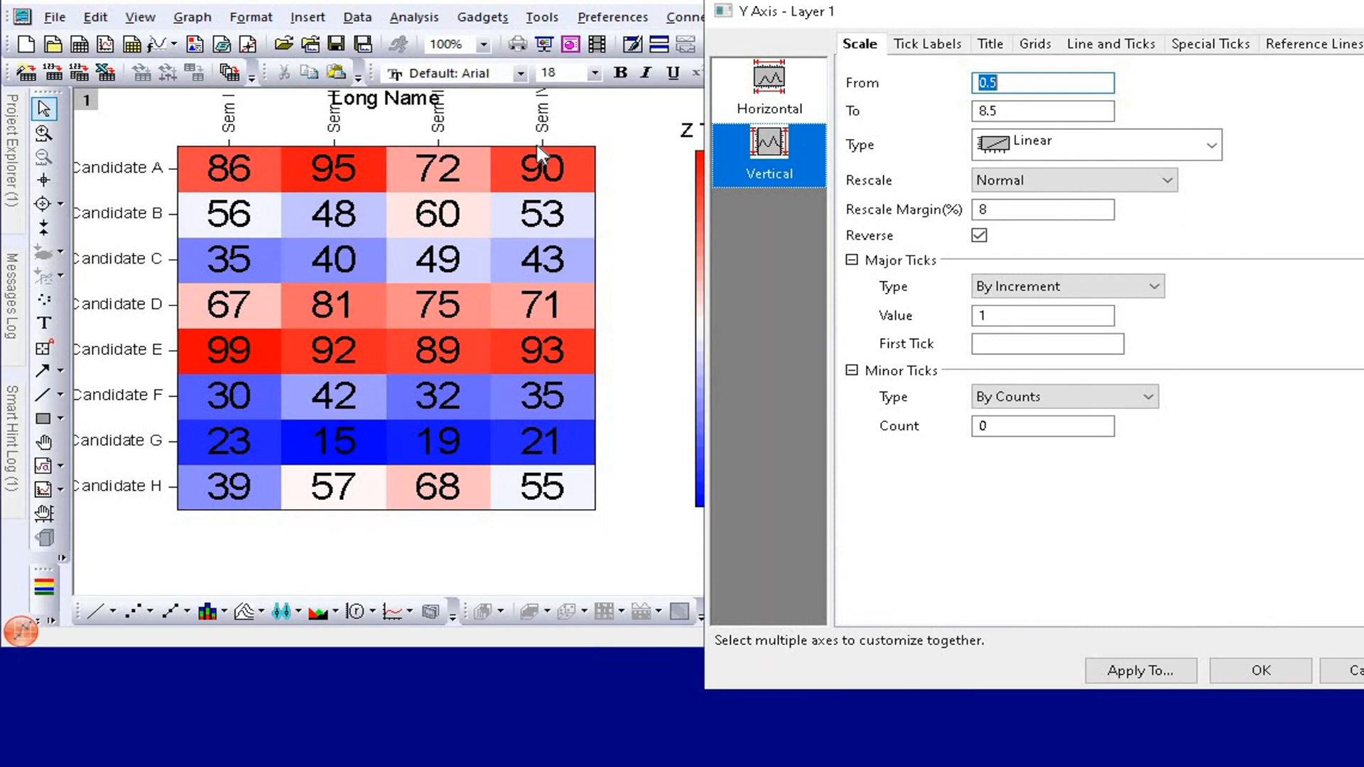
Set both the minor and major tick styles of the bottom axis to None and enlarge the program window.
left_click(1121, 48)
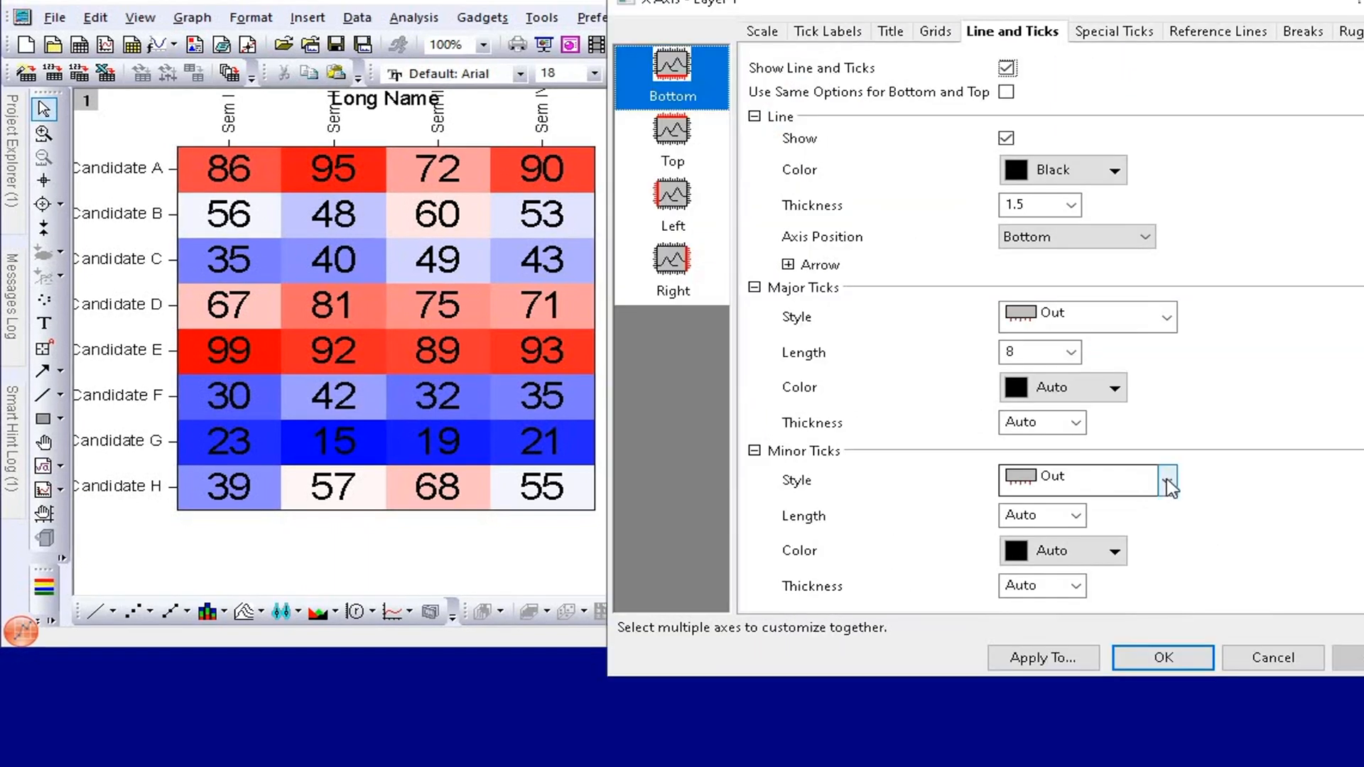
left_click(1167, 481)
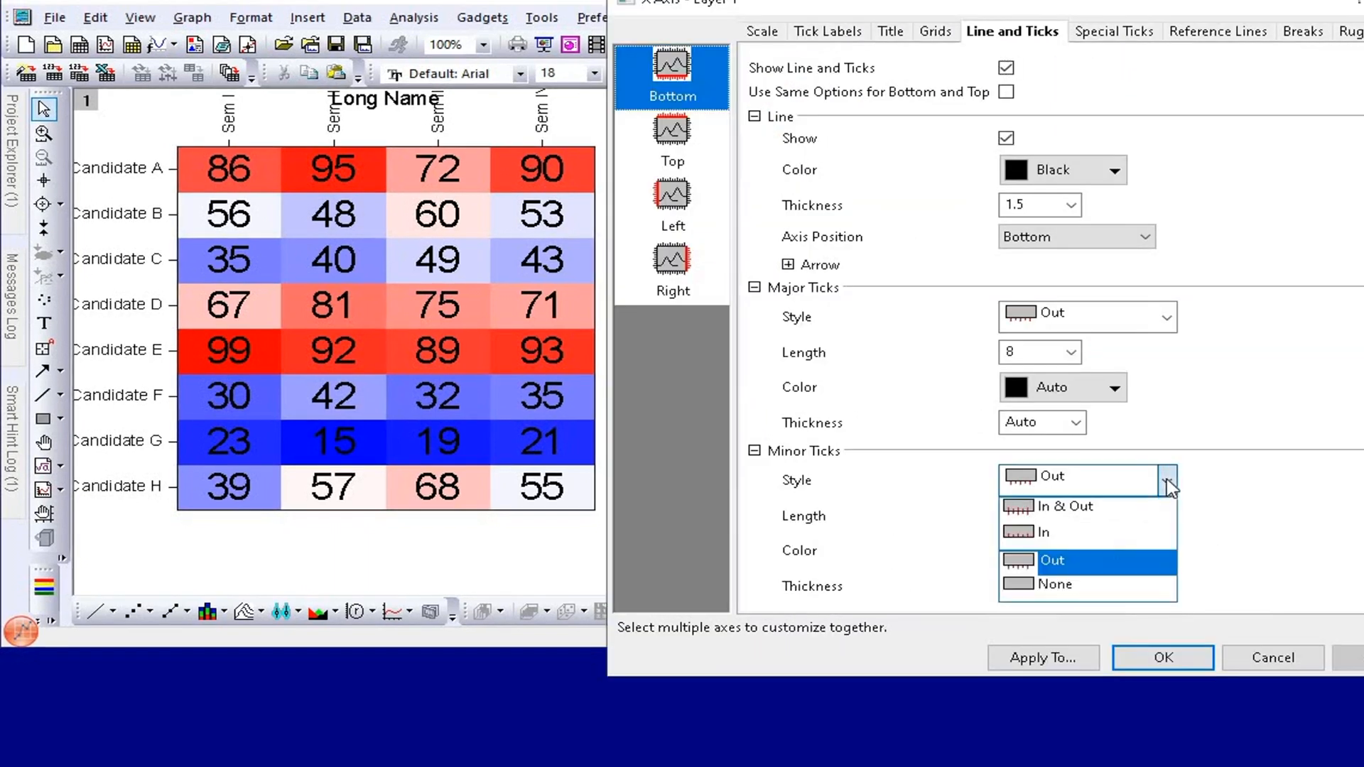
left_click(1119, 584)
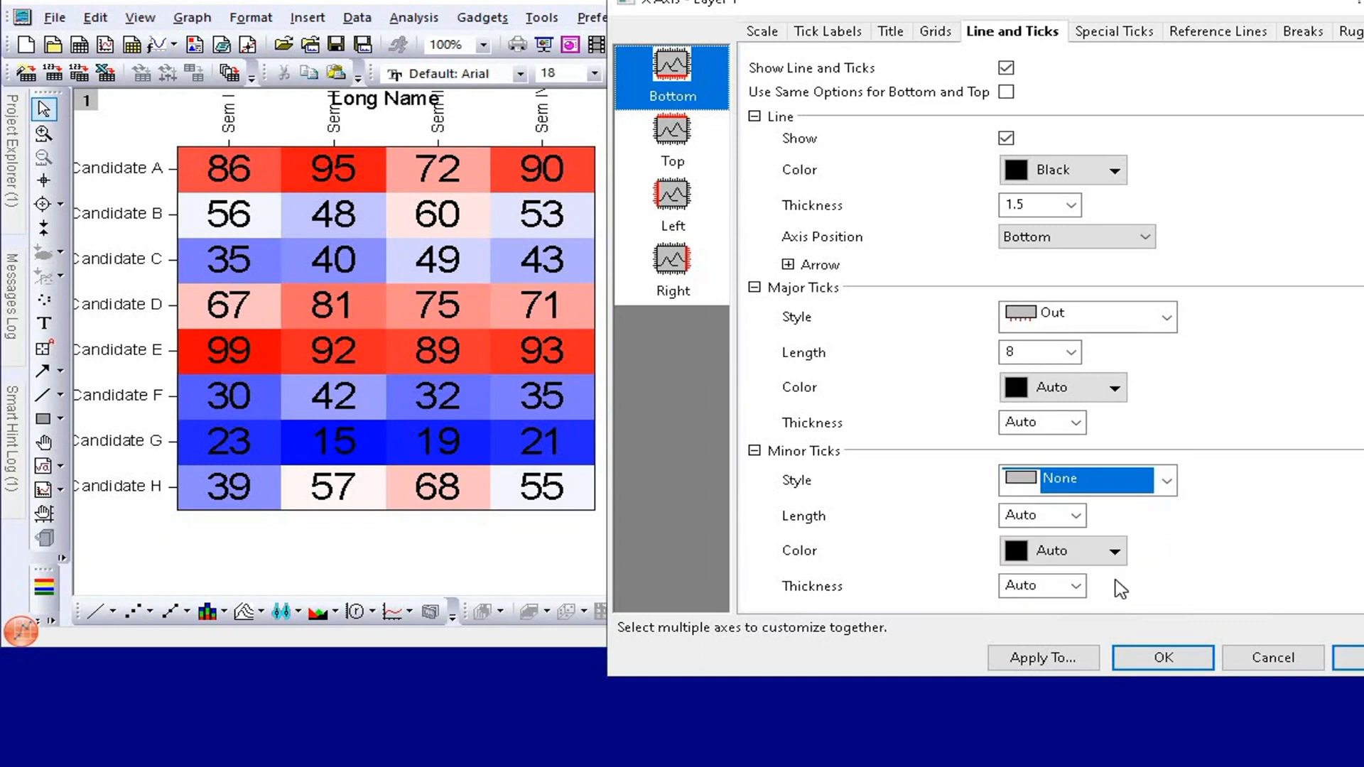
left_click(1356, 658)
left_click(1167, 320)
left_click(1110, 422)
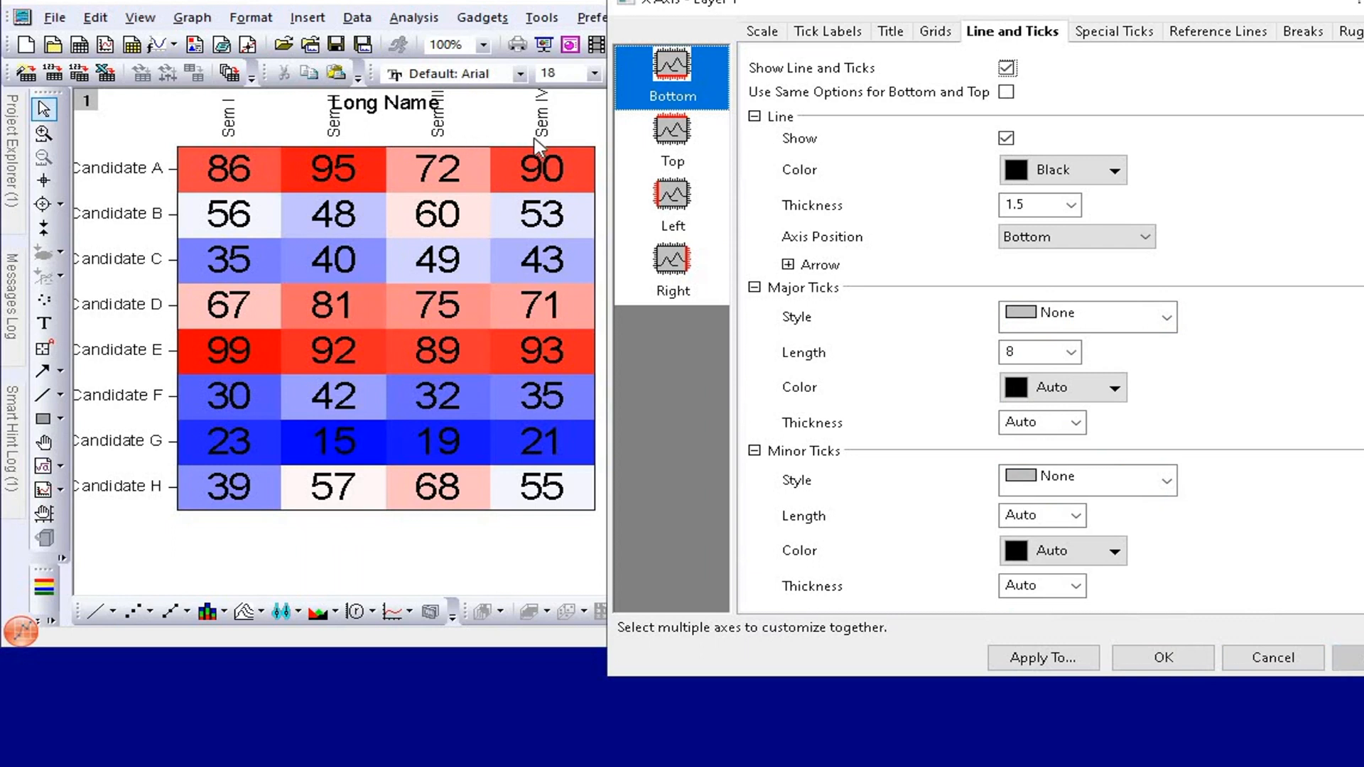
left_click(1168, 658)
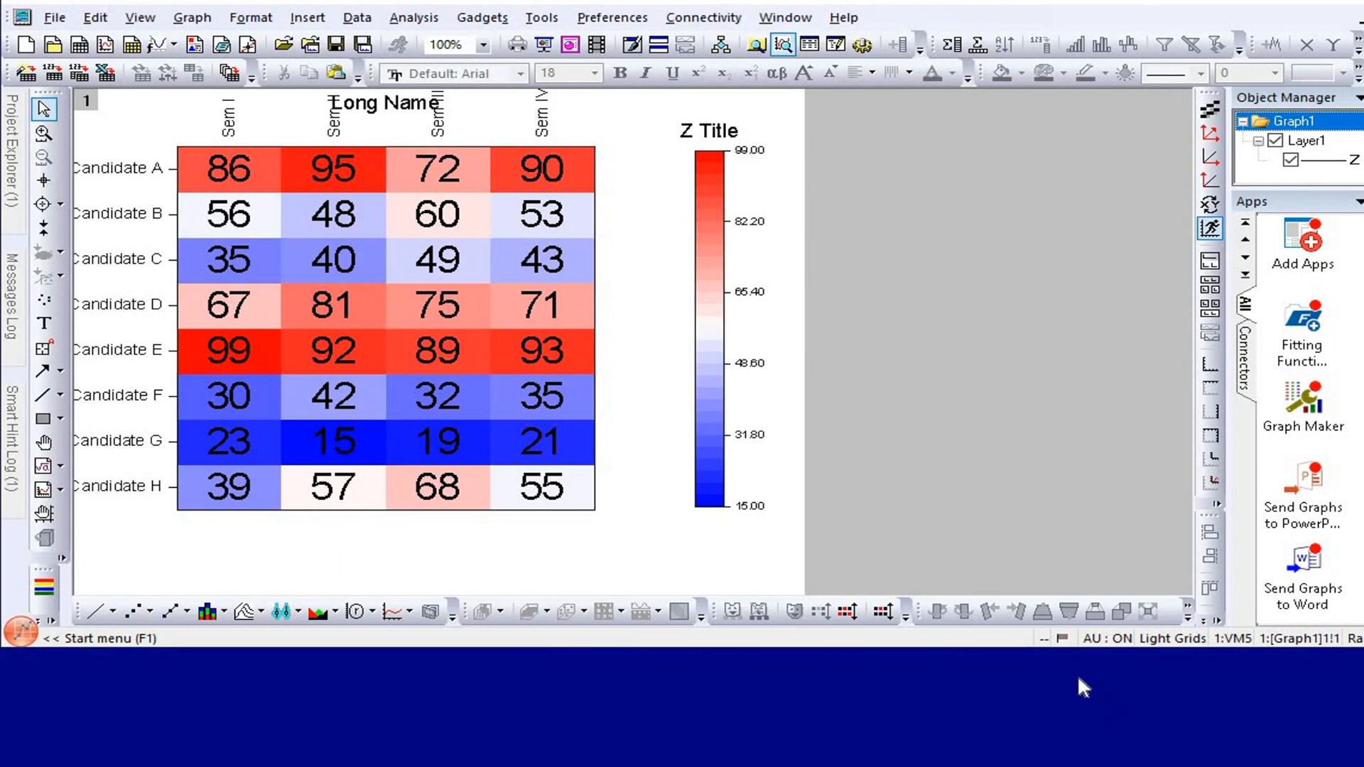
left_click_drag(1045, 648, 1045, 707)
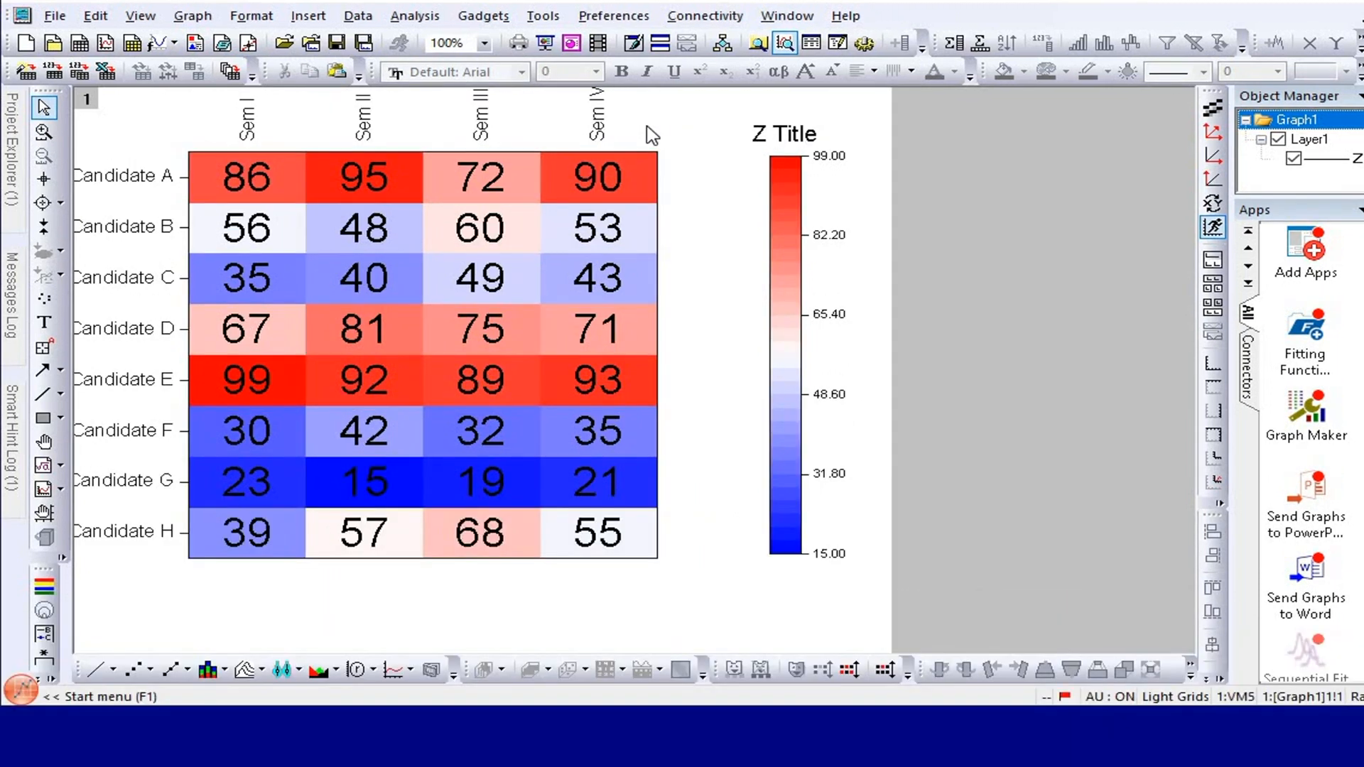
Set the heatmap's colormap levels to run from 0 to 100.
double_click(642, 165)
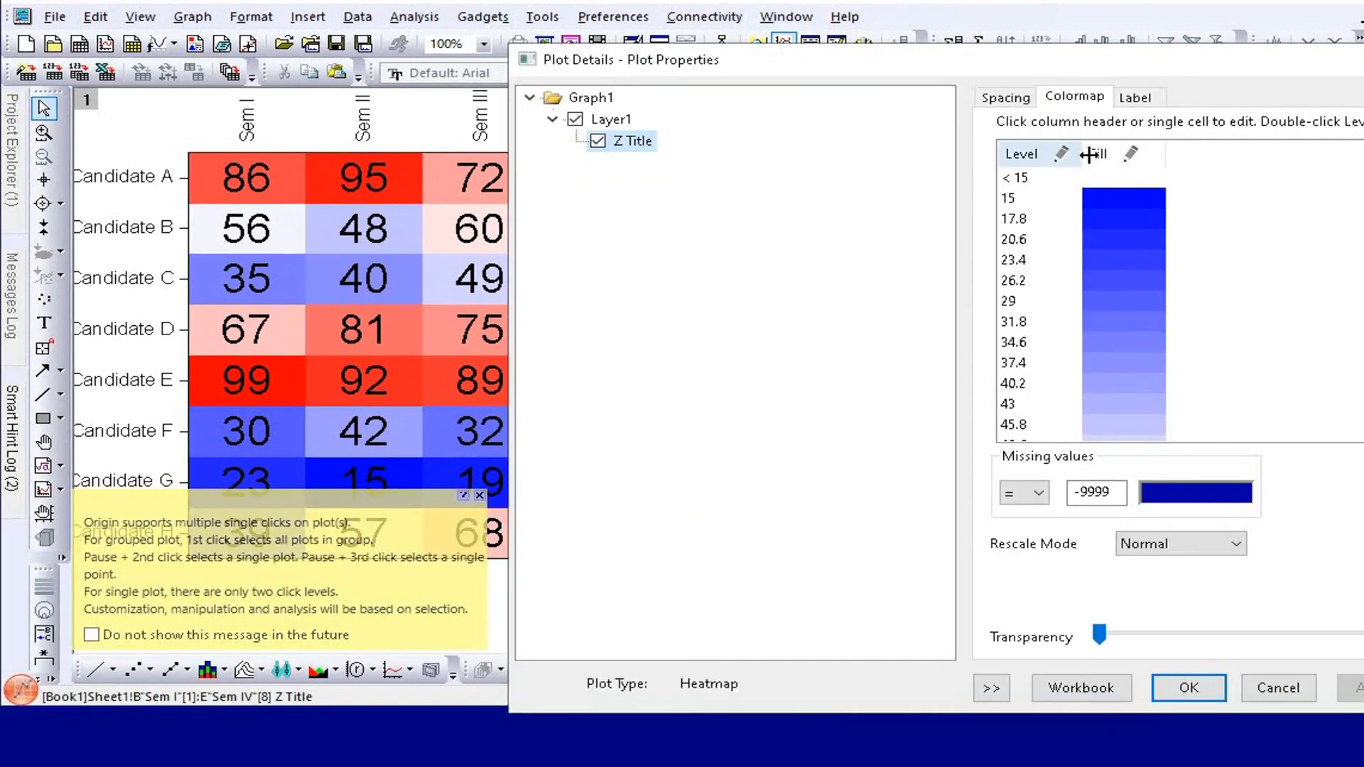
left_click(480, 495)
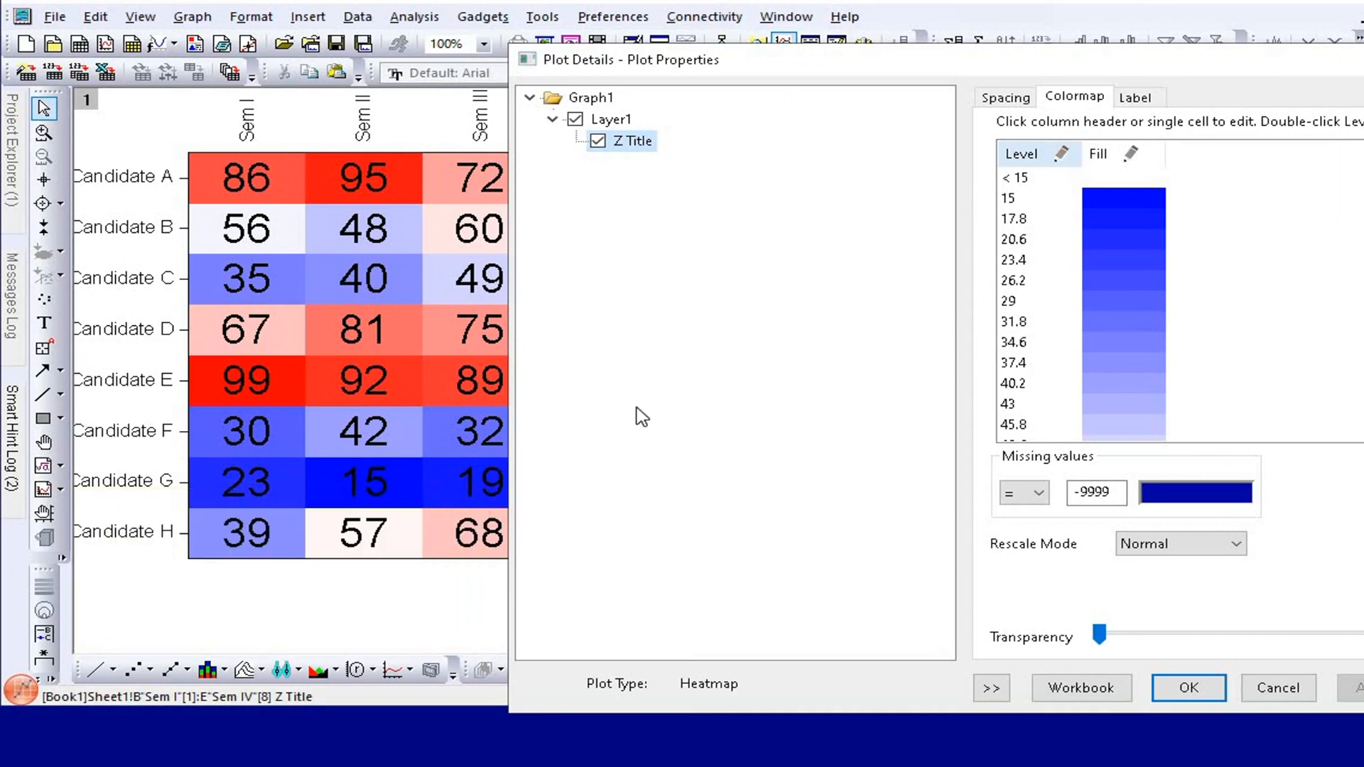
left_click(1032, 155)
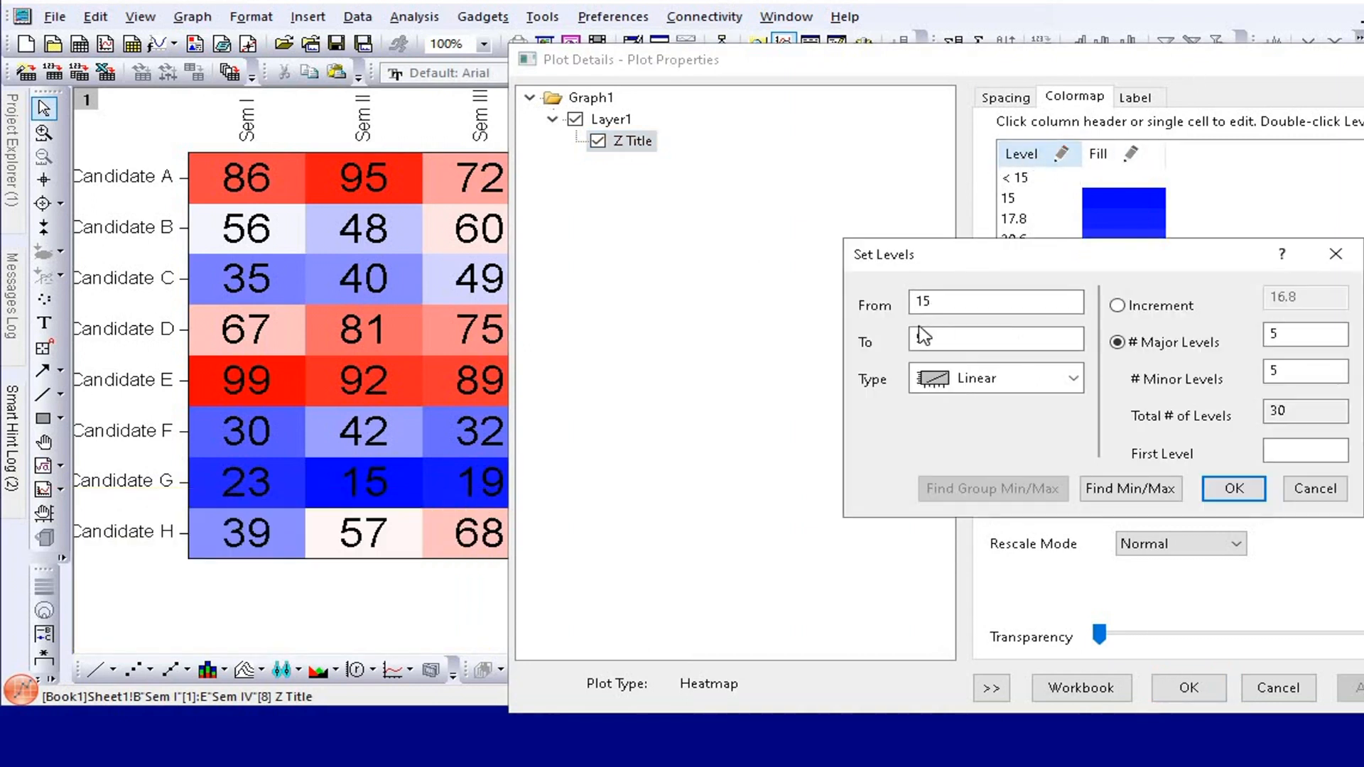
left_click_drag(956, 301, 862, 299)
type("0")
key("Tab")
type("100")
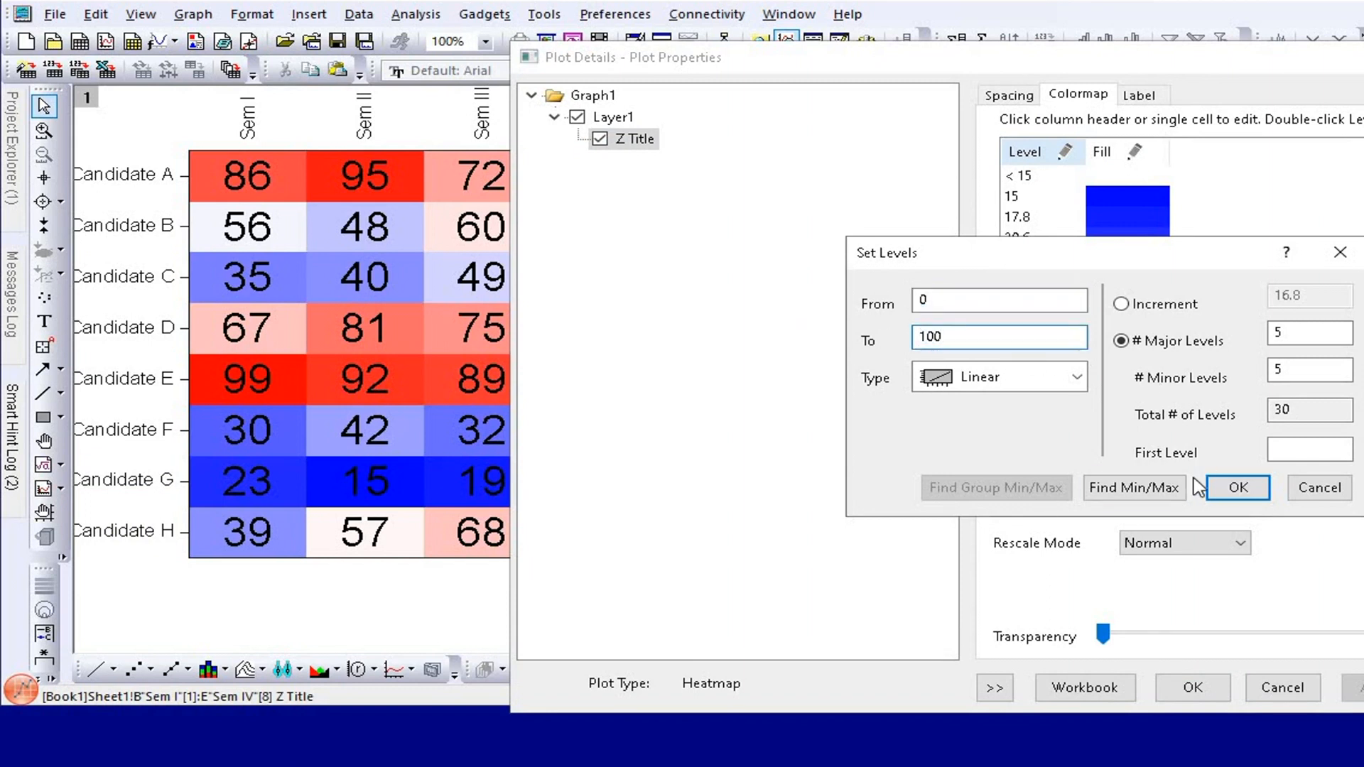
left_click(1216, 486)
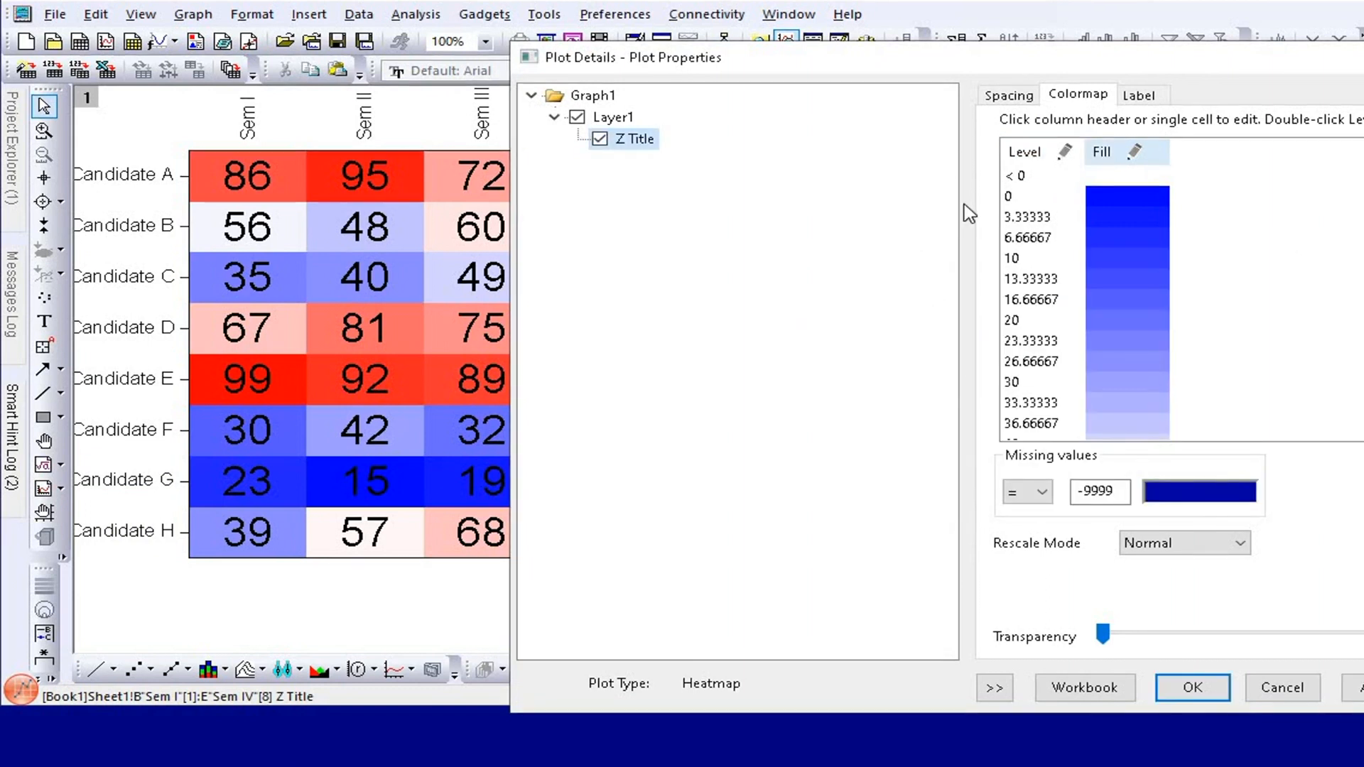
Set the colormap fill to Limited Mixing from Green to Red and apply it to the heatmap.
left_click(1103, 158)
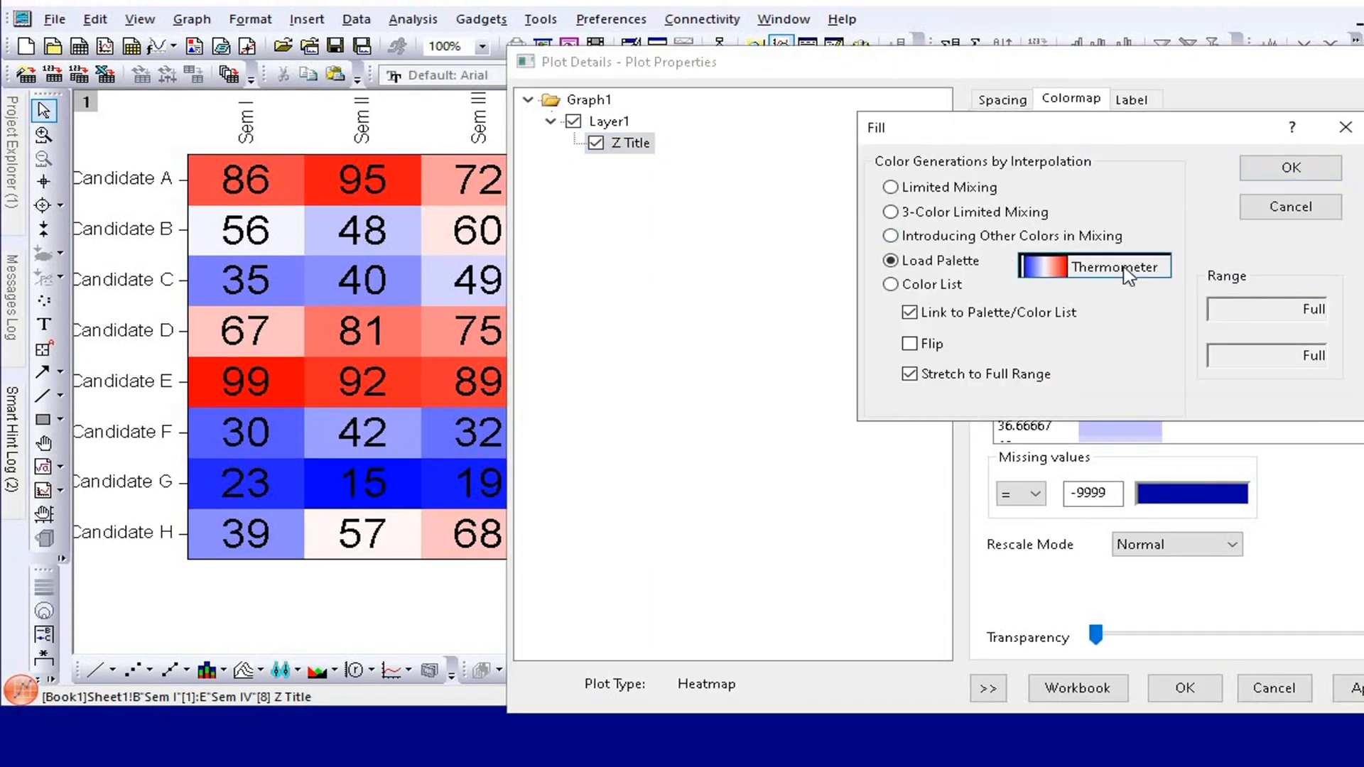
left_click(1122, 264)
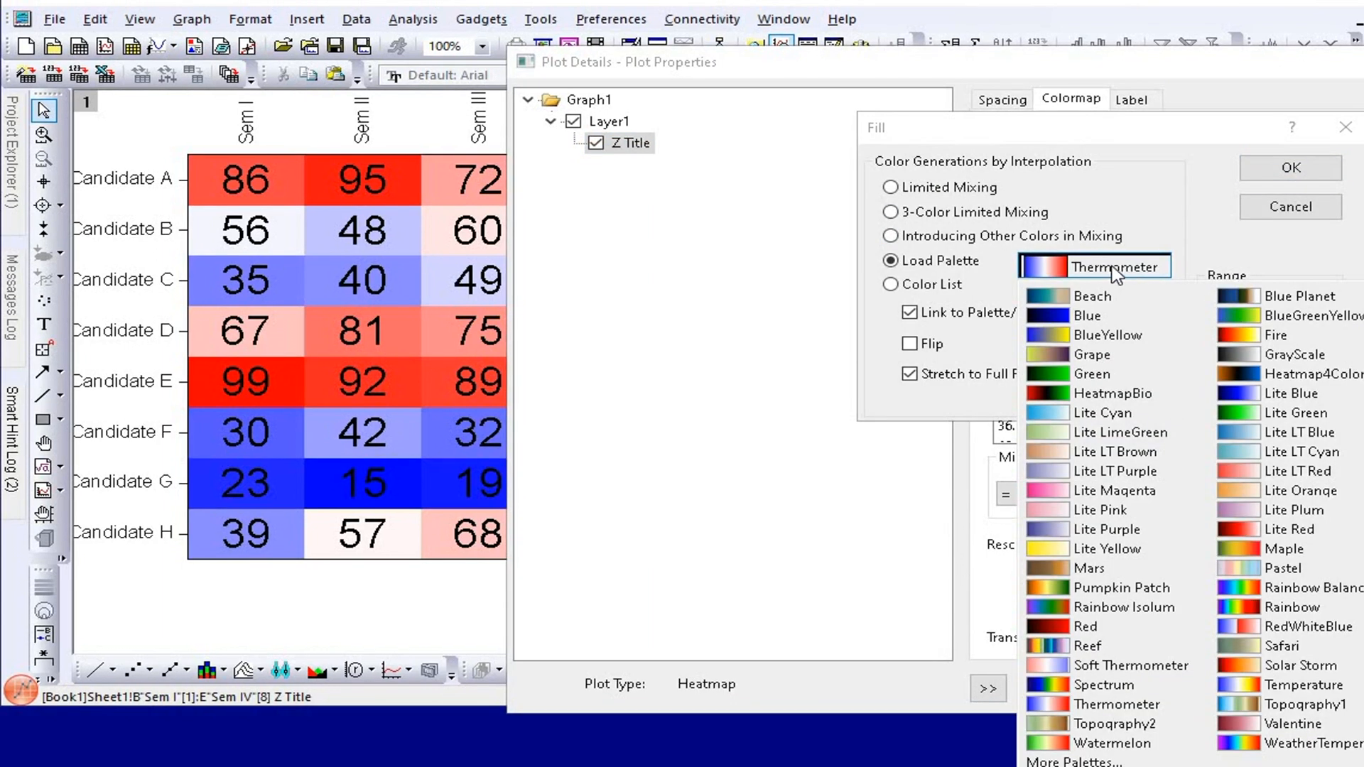
left_click(1112, 743)
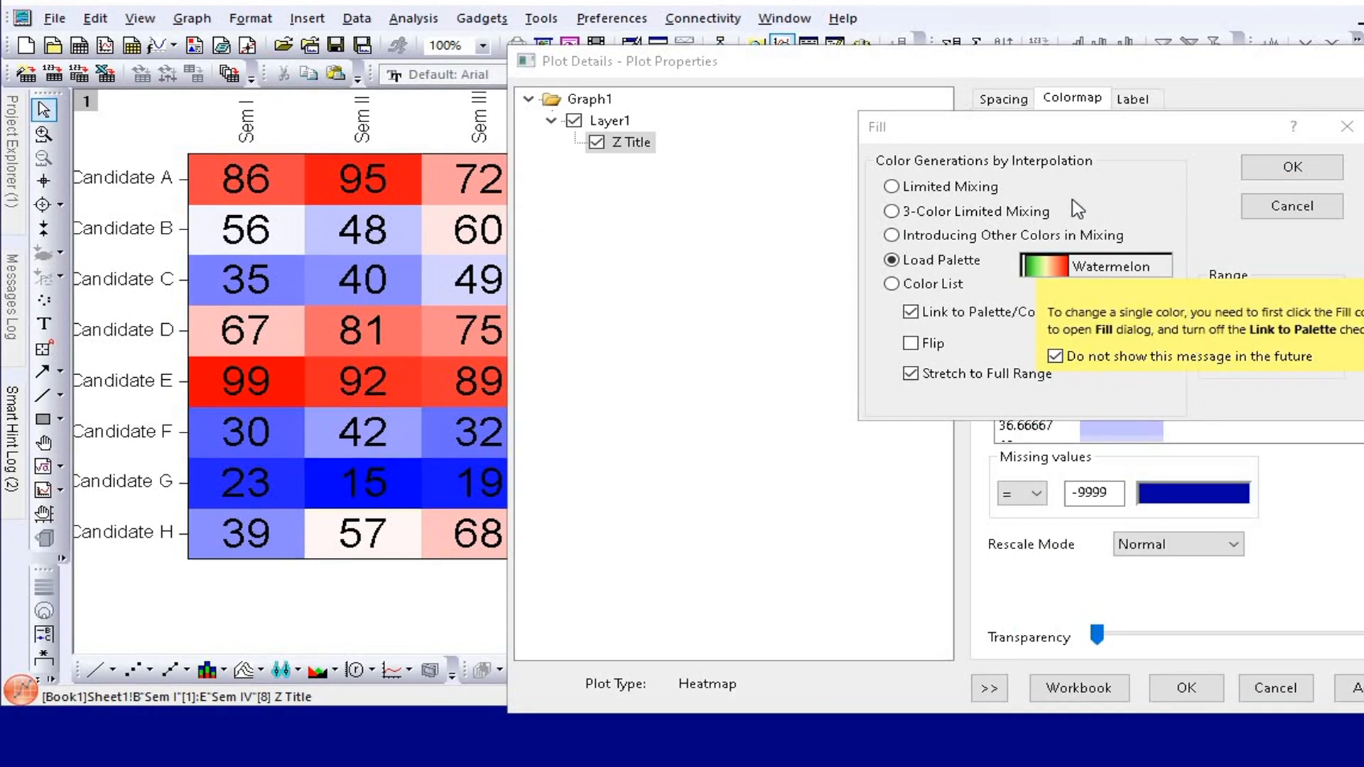
left_click(970, 192)
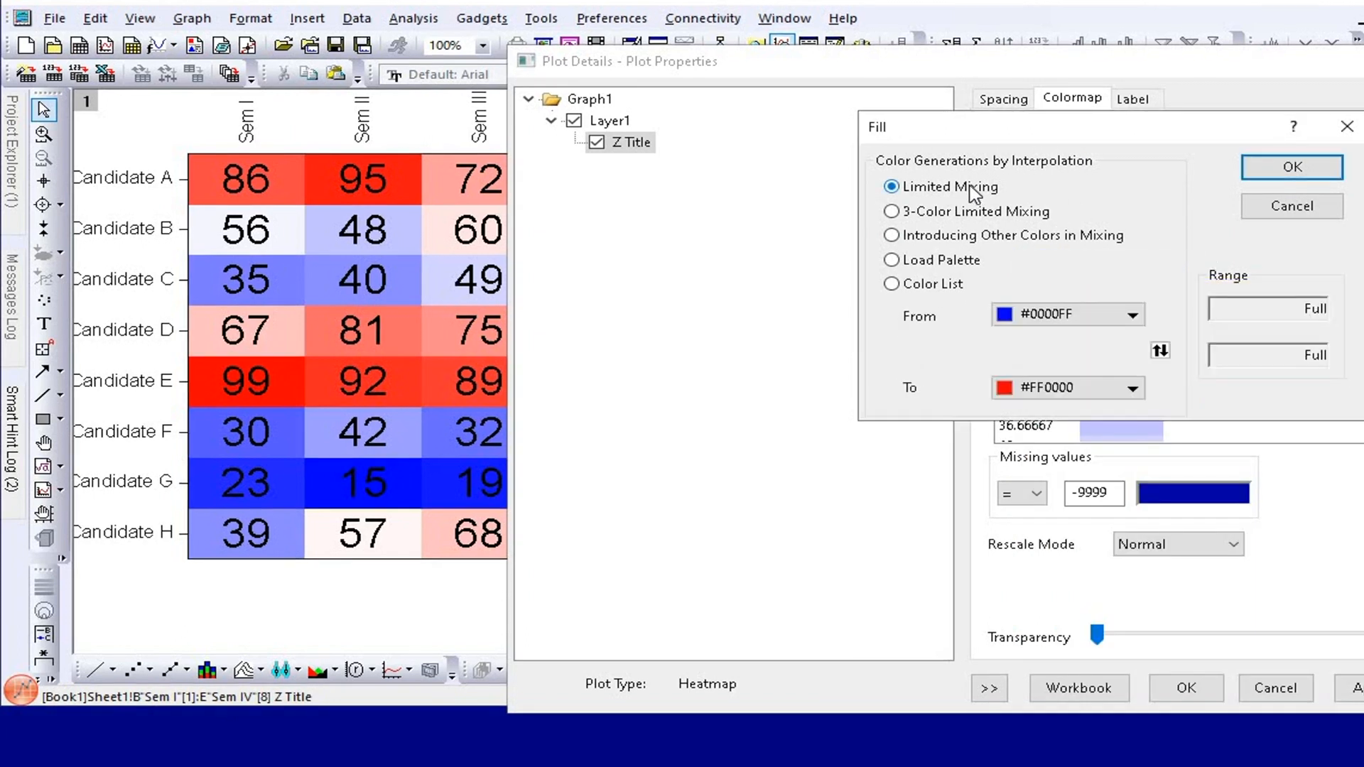
left_click(1132, 314)
left_click(1052, 373)
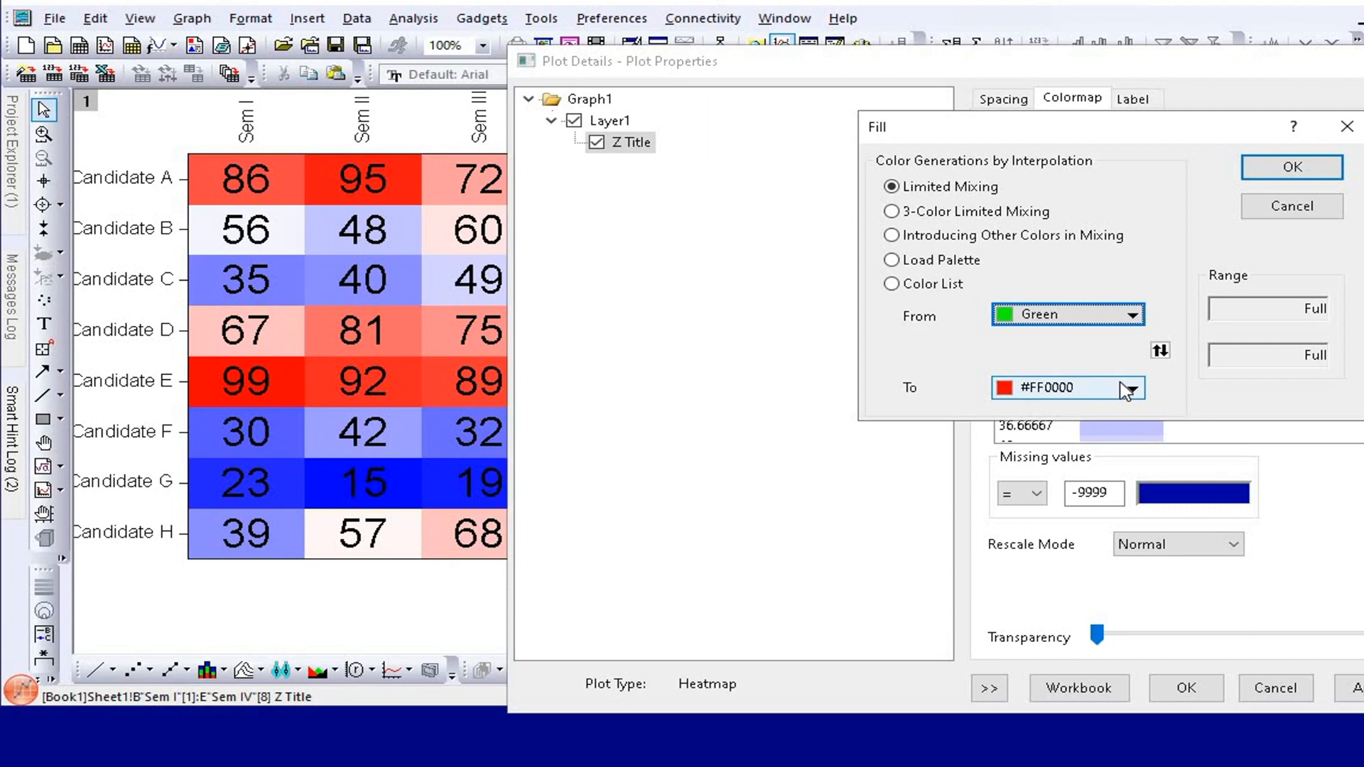
left_click(1293, 167)
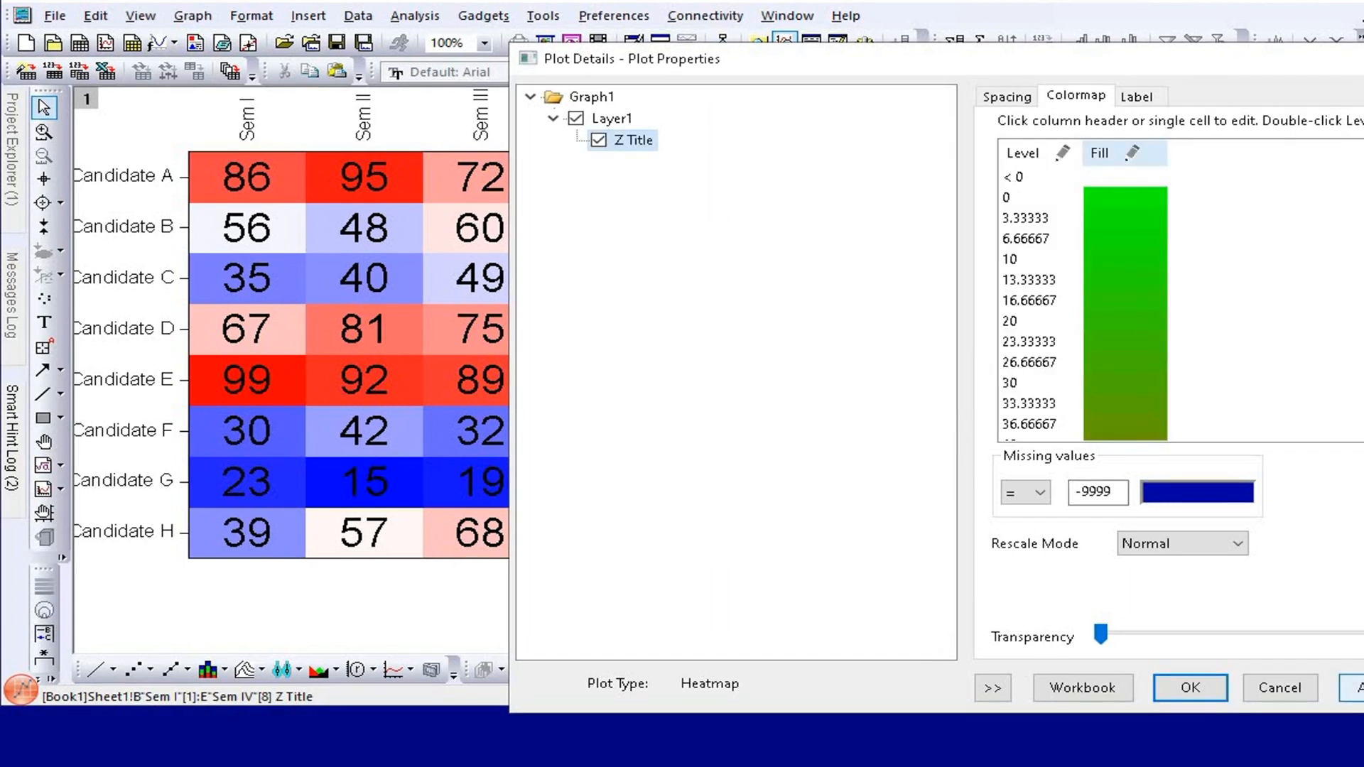
left_click(1350, 688)
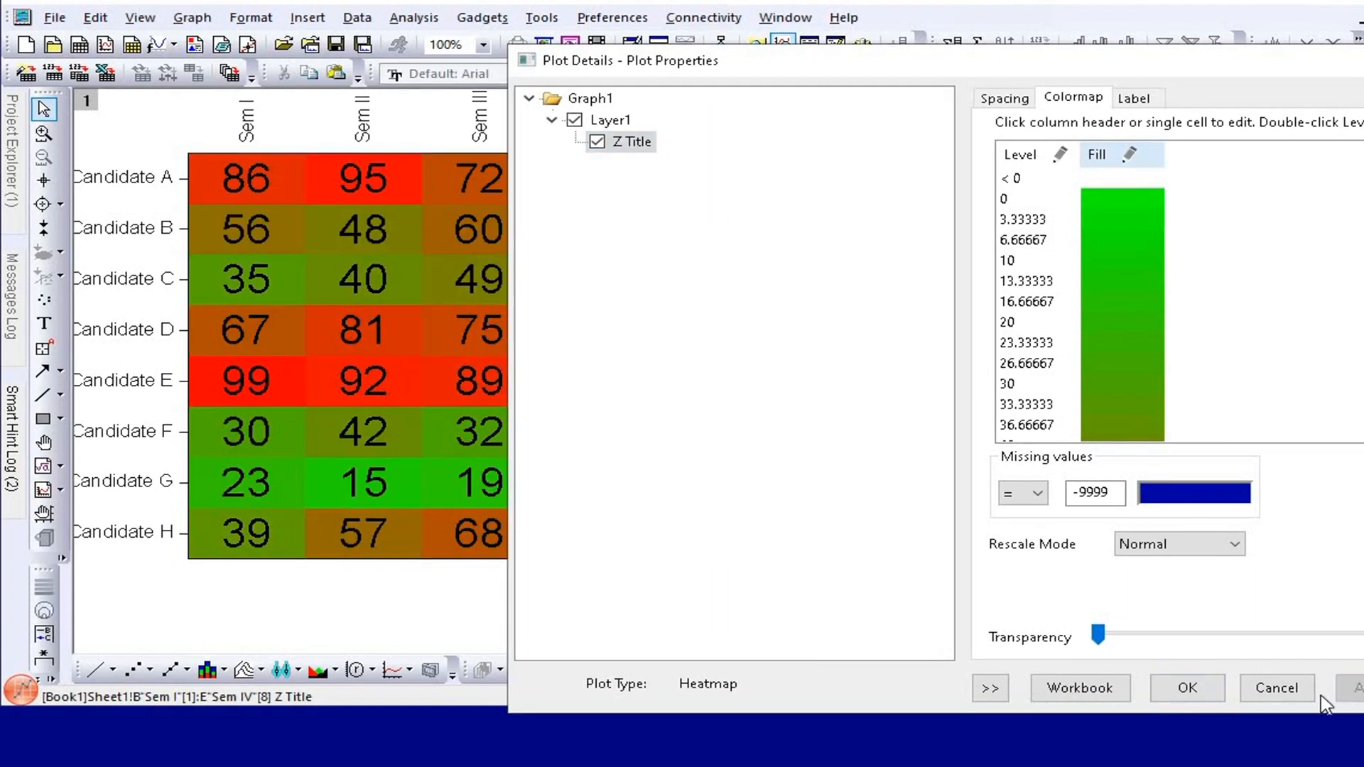
left_click(1187, 687)
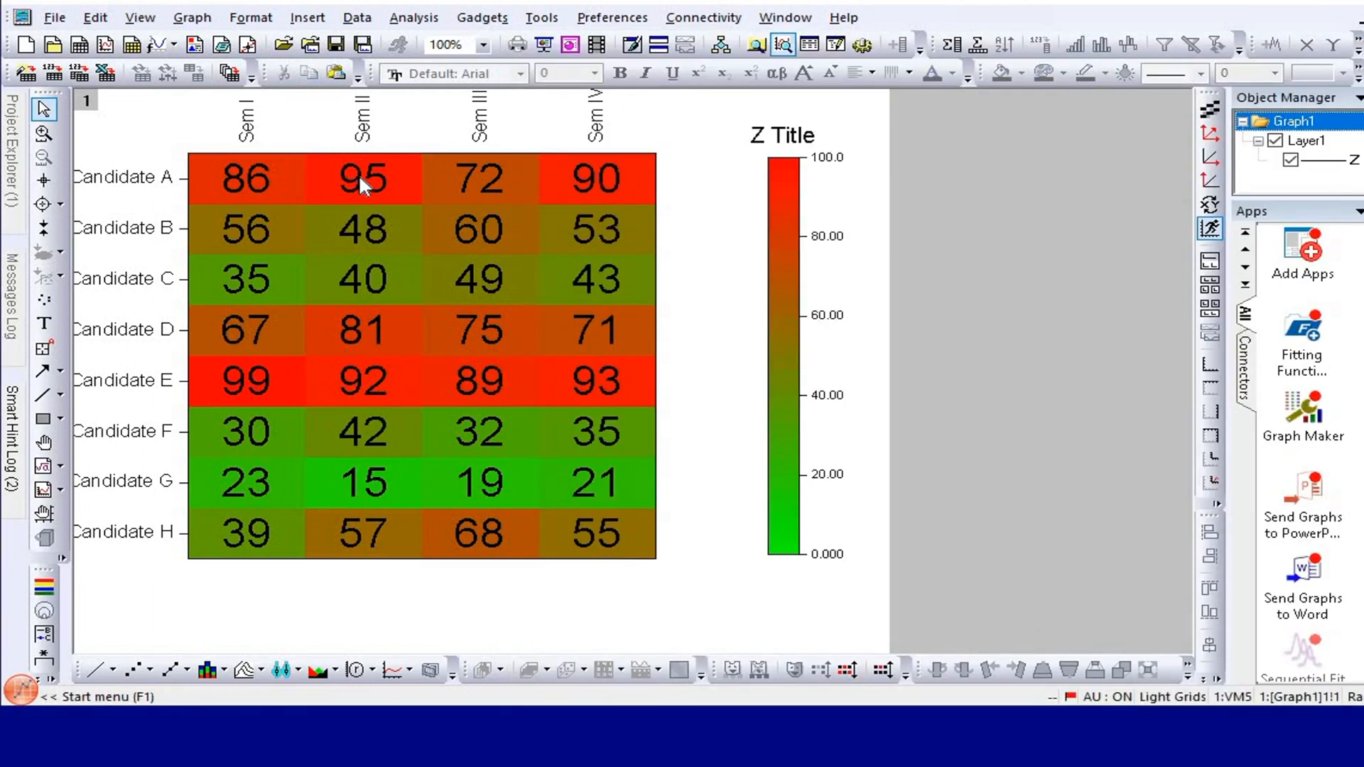
Swap the colormap's fill colors so that the mixing runs from Red to Green.
mouse_move(382, 191)
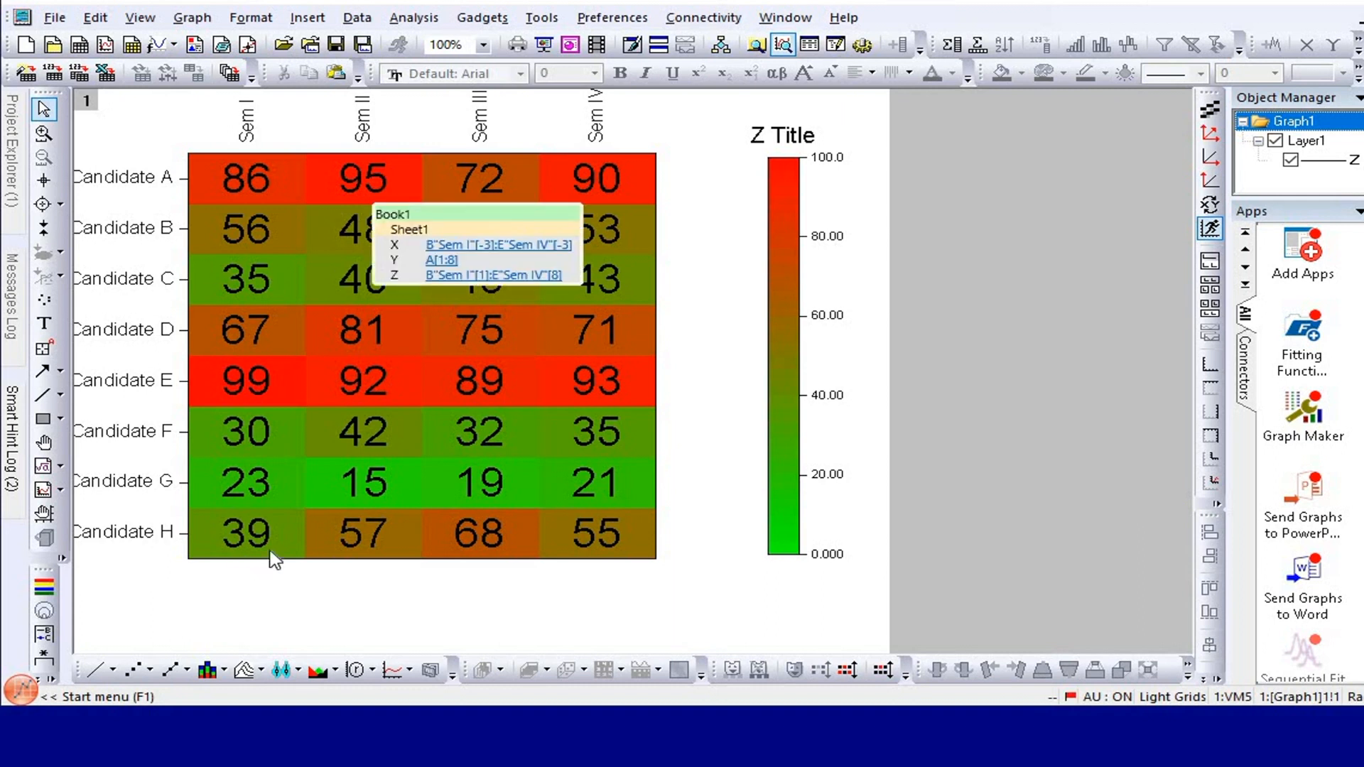
double_click(384, 506)
left_click(1179, 131)
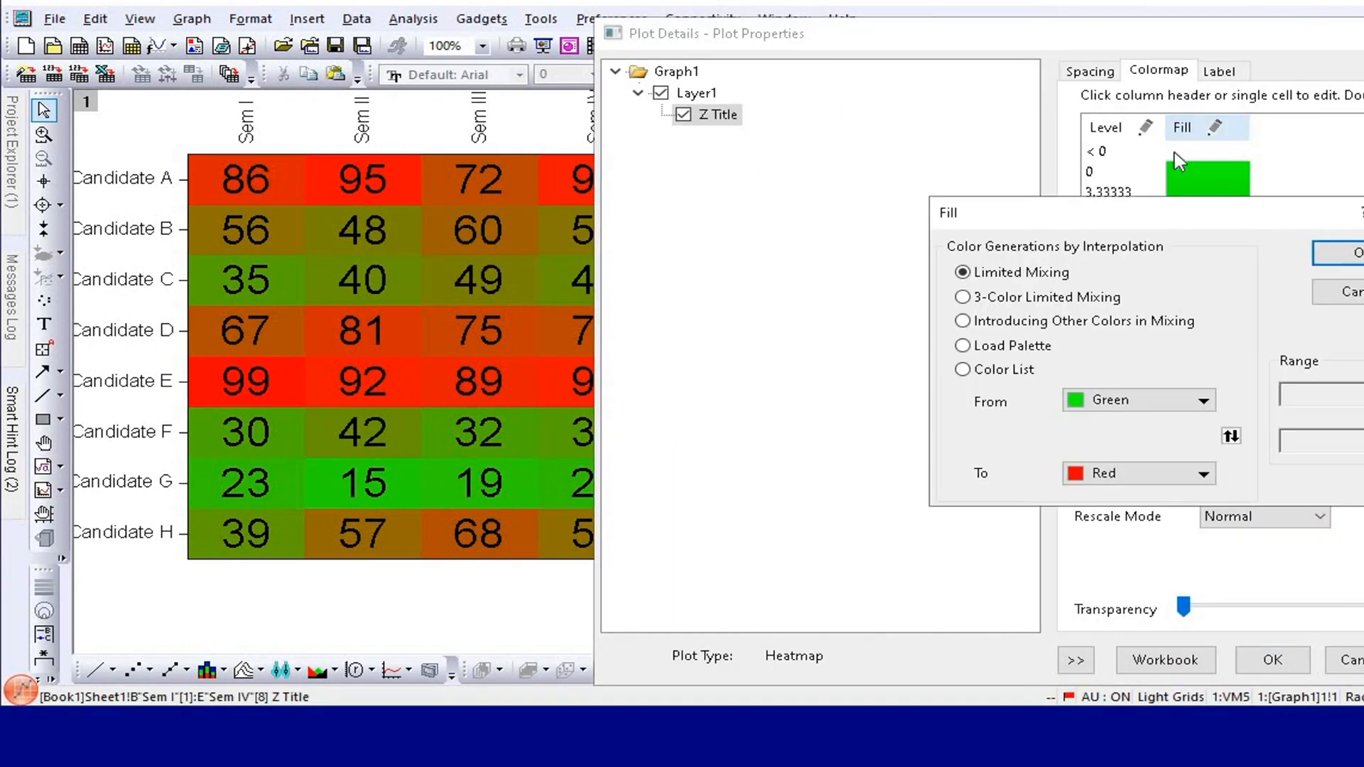
left_click(1231, 437)
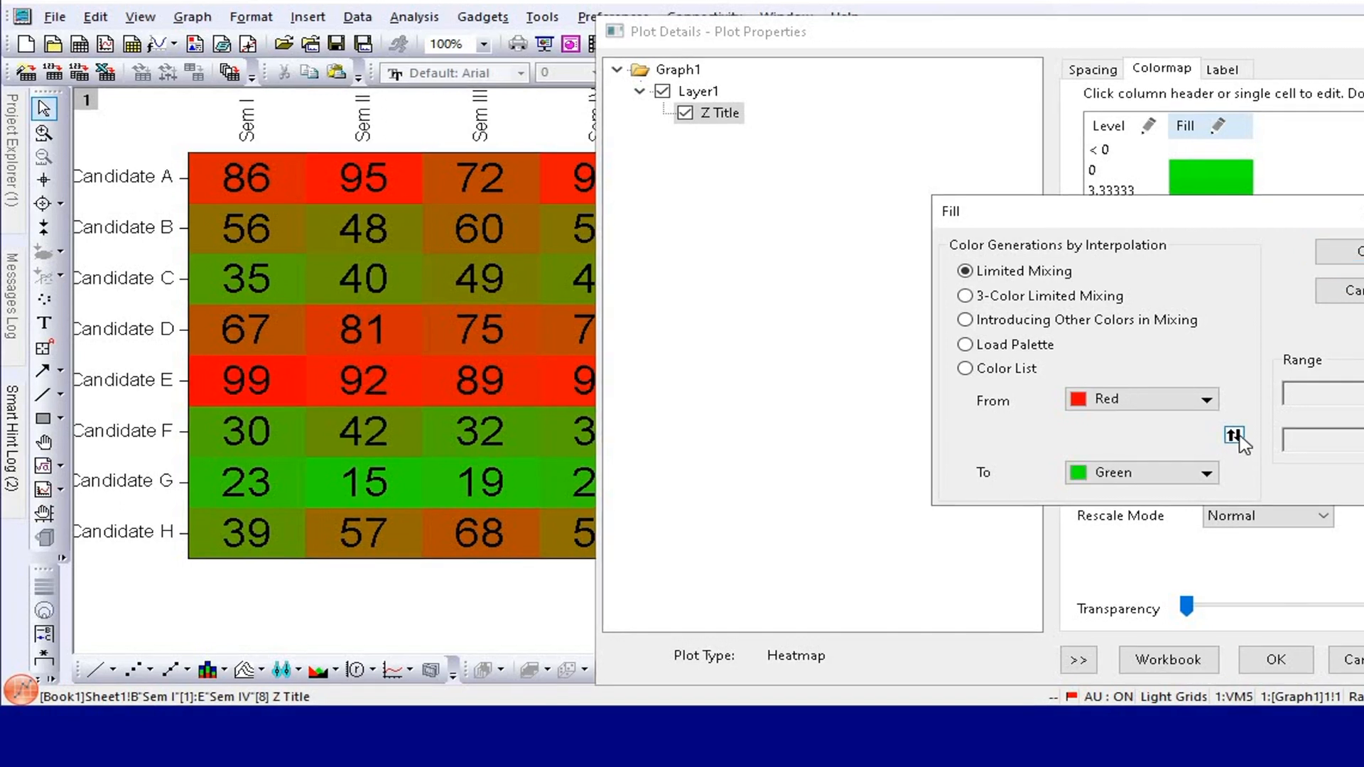
key("Return")
key("Return")
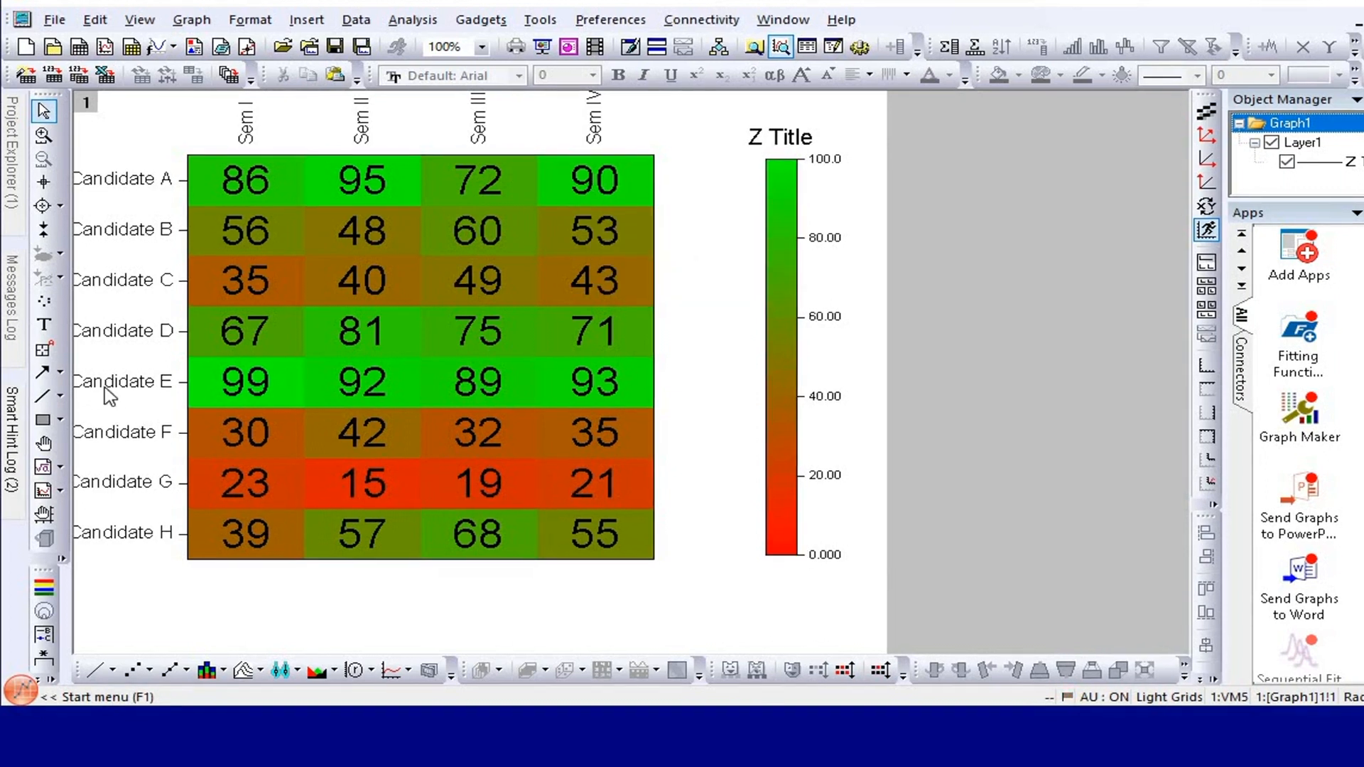
Change the font size of the candidate labels on the vertical axis.
left_click(128, 391)
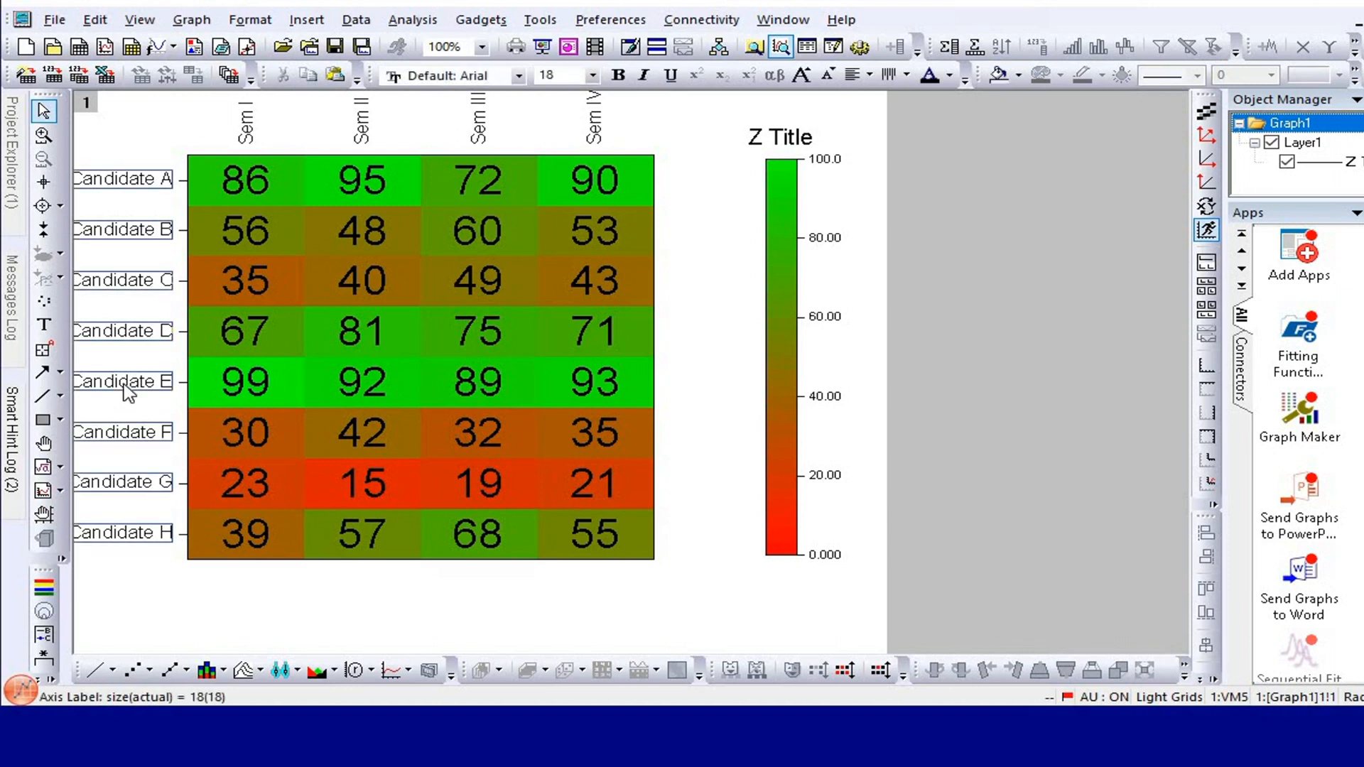
left_click(592, 74)
left_click(547, 235)
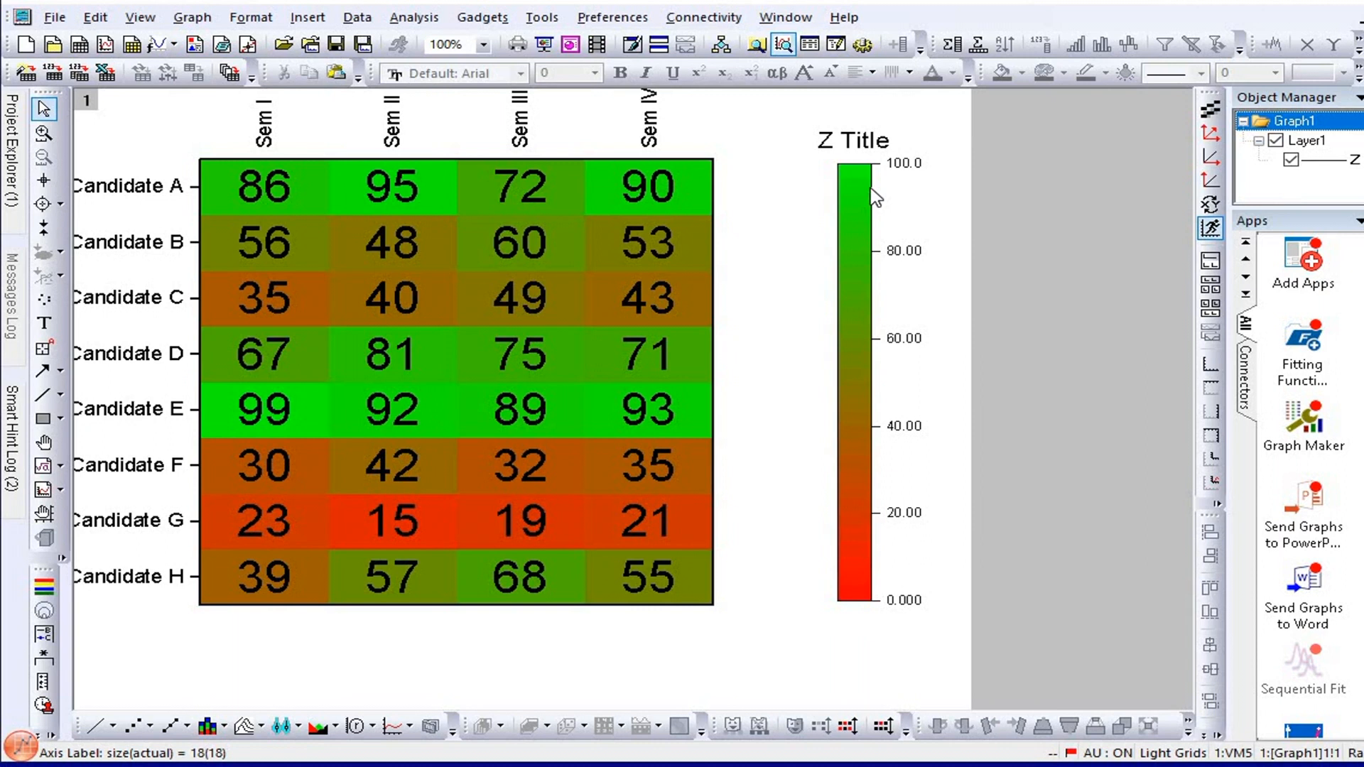
Set the font size of the color scale's labels to 20.
double_click(875, 199)
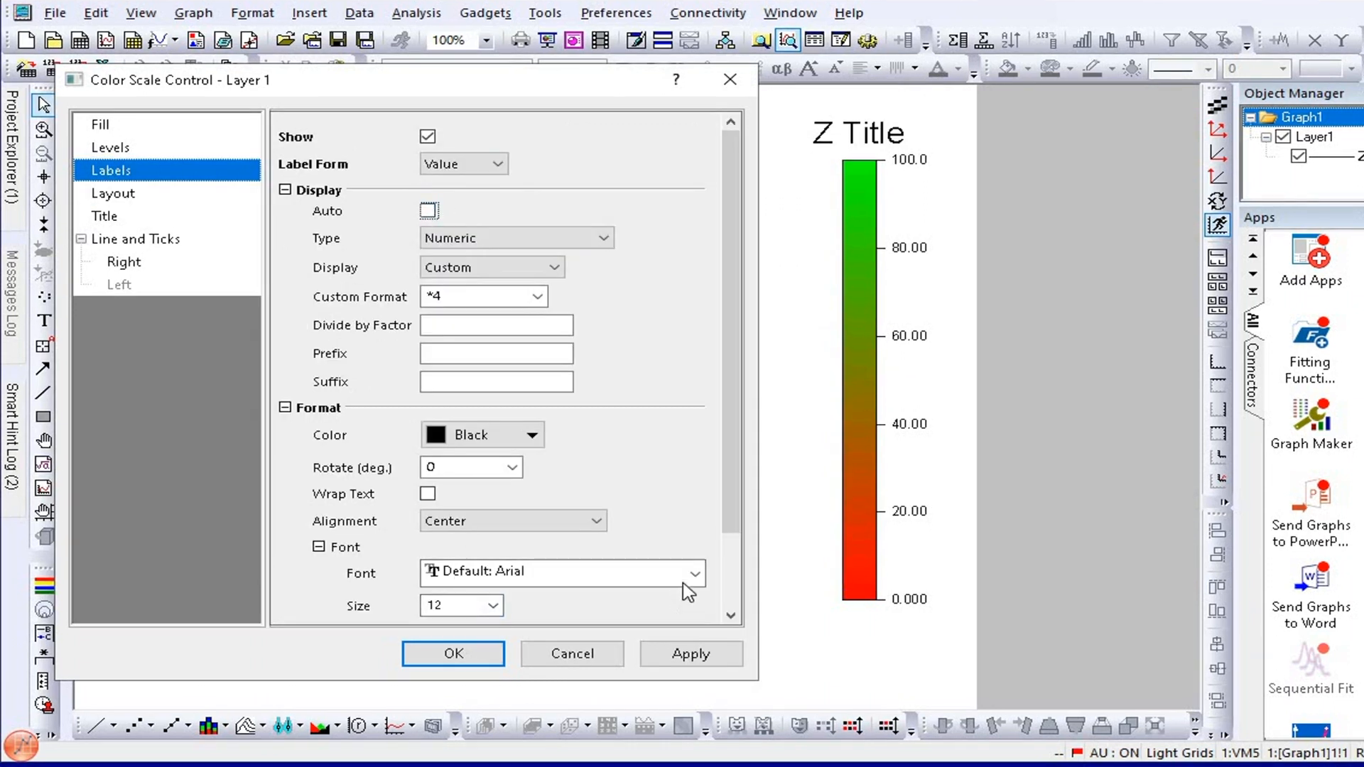
left_click(688, 575)
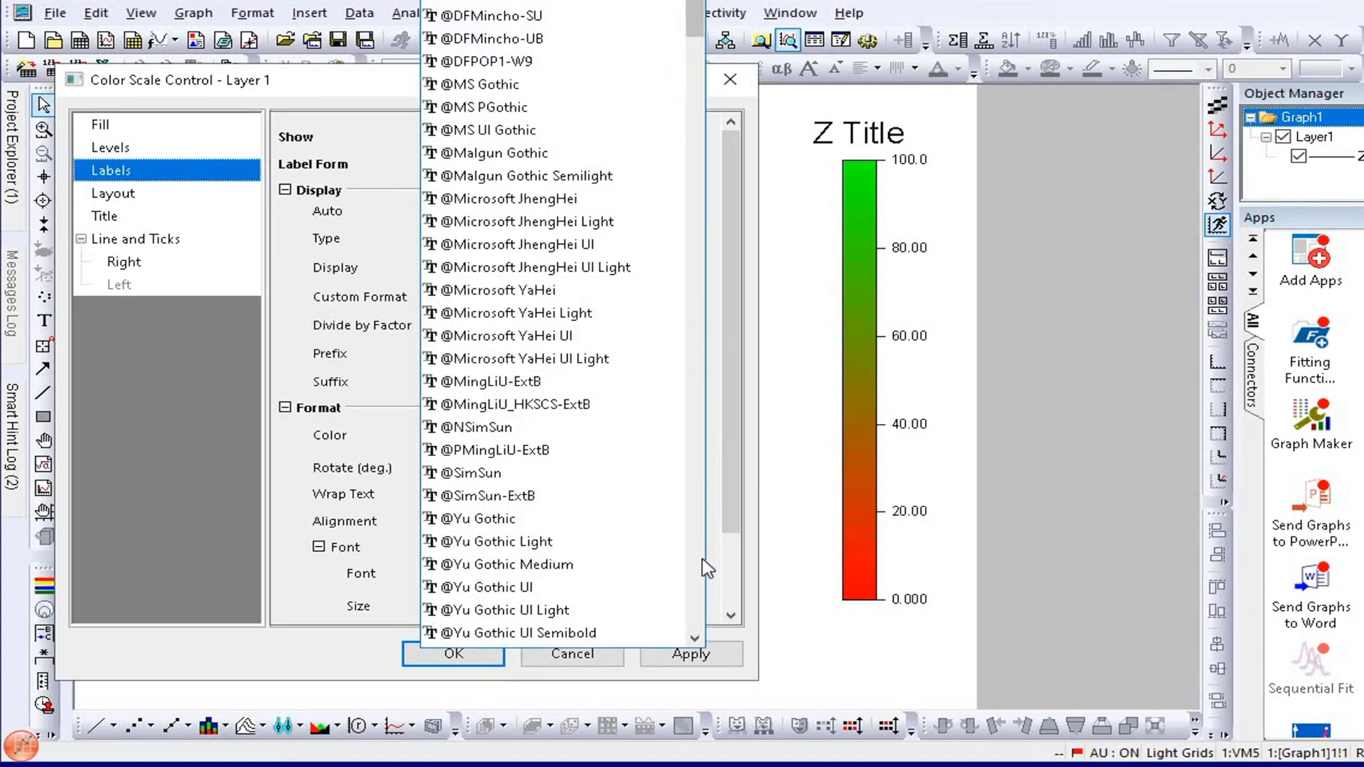
left_click(721, 582)
left_click(492, 605)
left_click(440, 735)
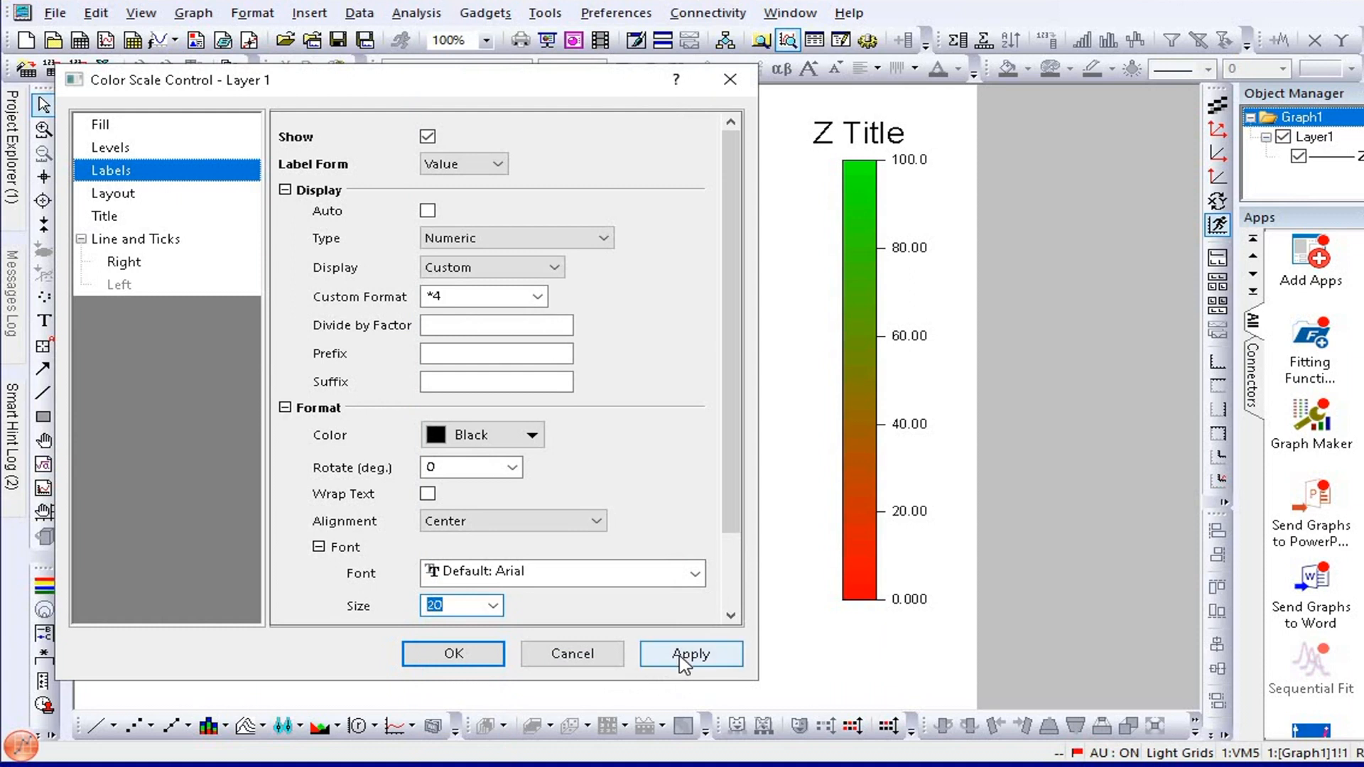
left_click(680, 654)
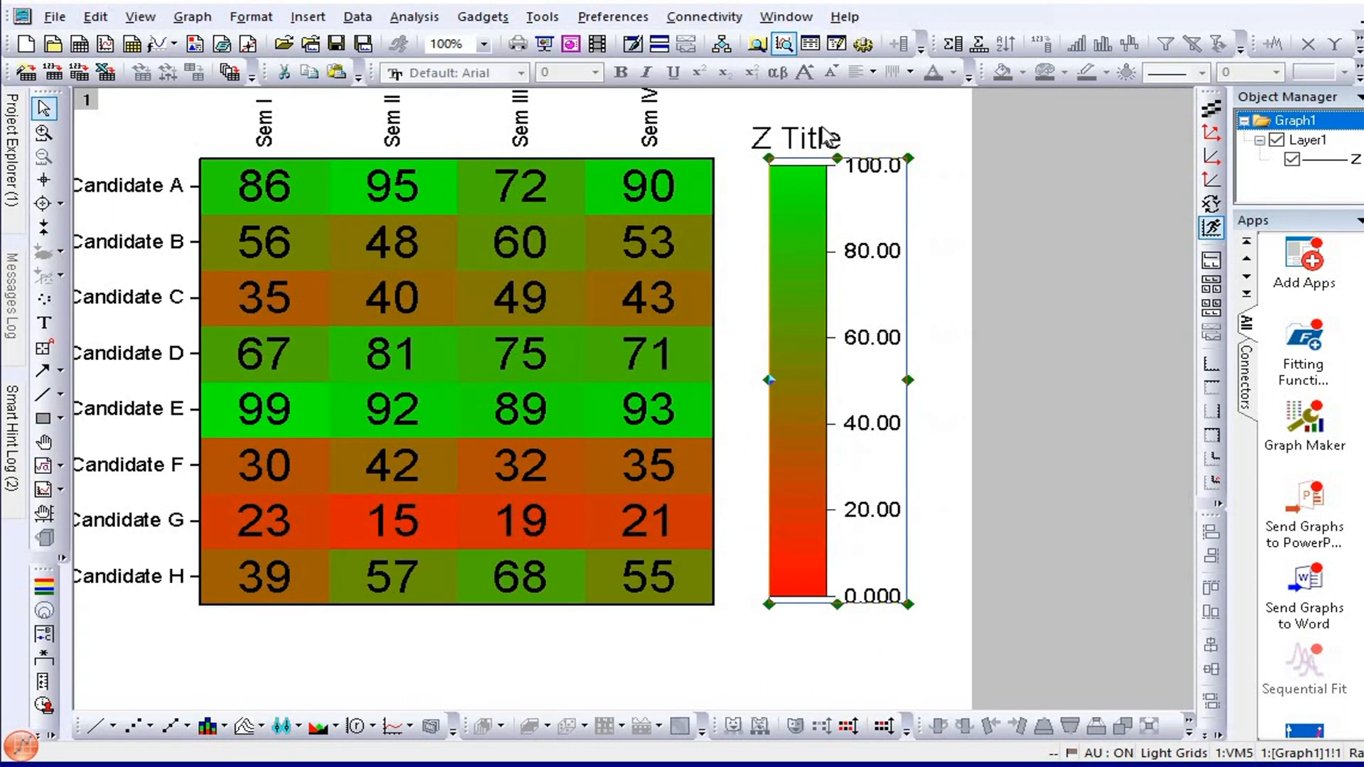
Change the color scale's title to "Marks (color)" and reposition it just above the color bar.
double_click(824, 136)
key("ctrl+a")
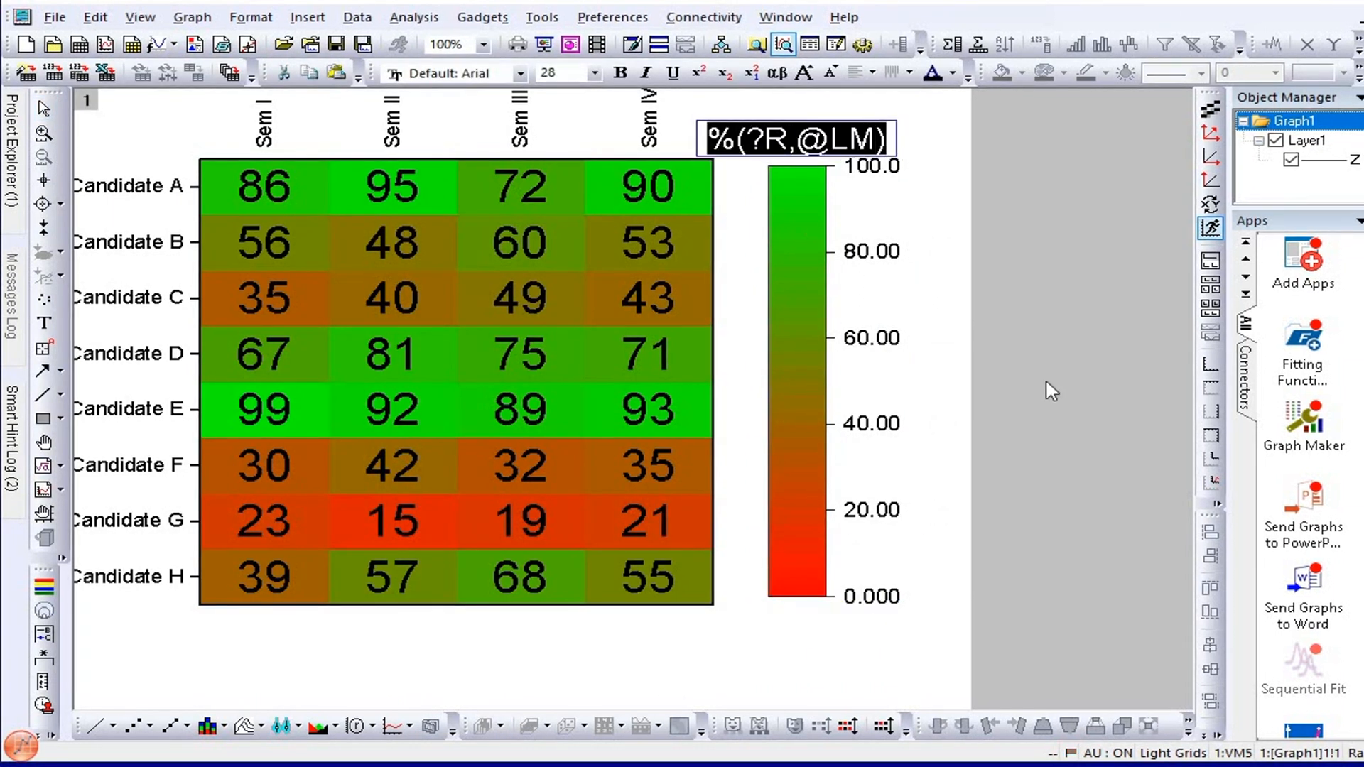
type("Marks")
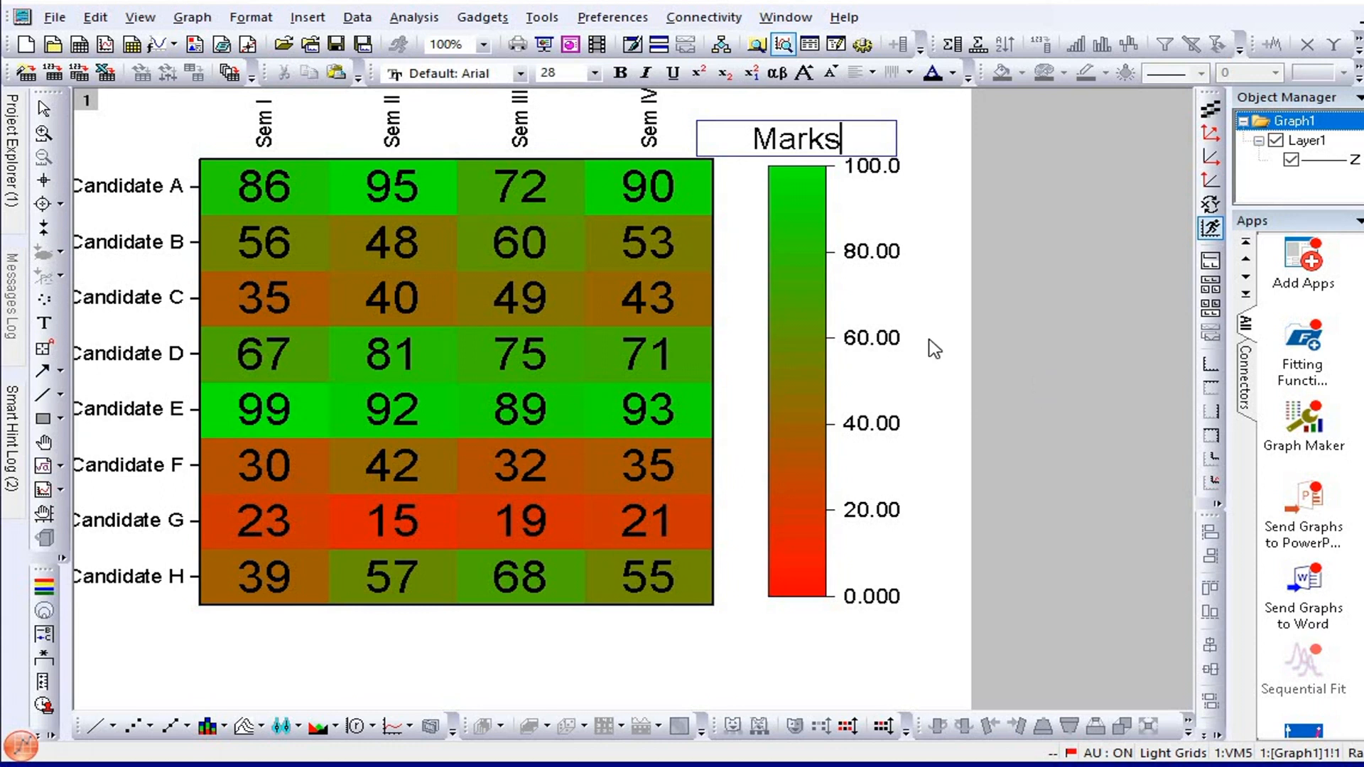
type(" (color)")
left_click_drag(830, 135, 843, 130)
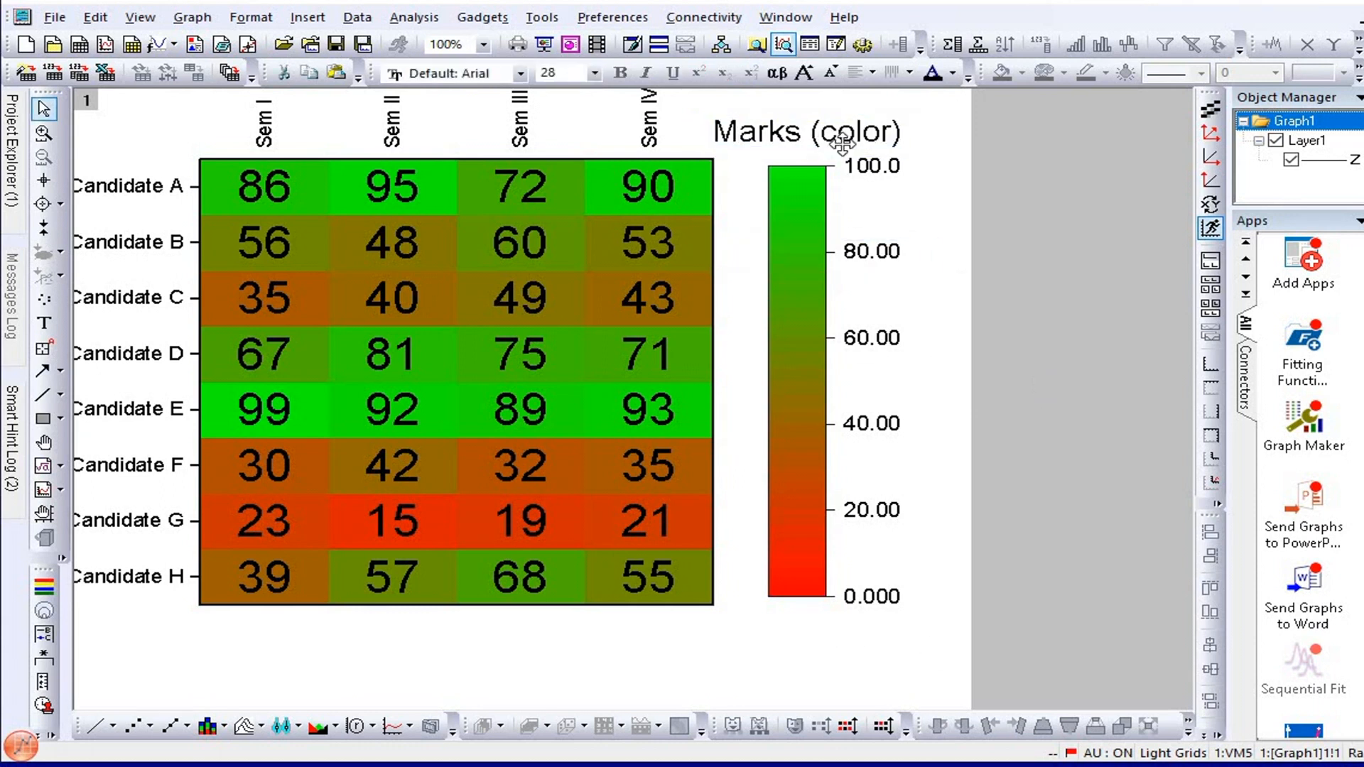
left_click(964, 183)
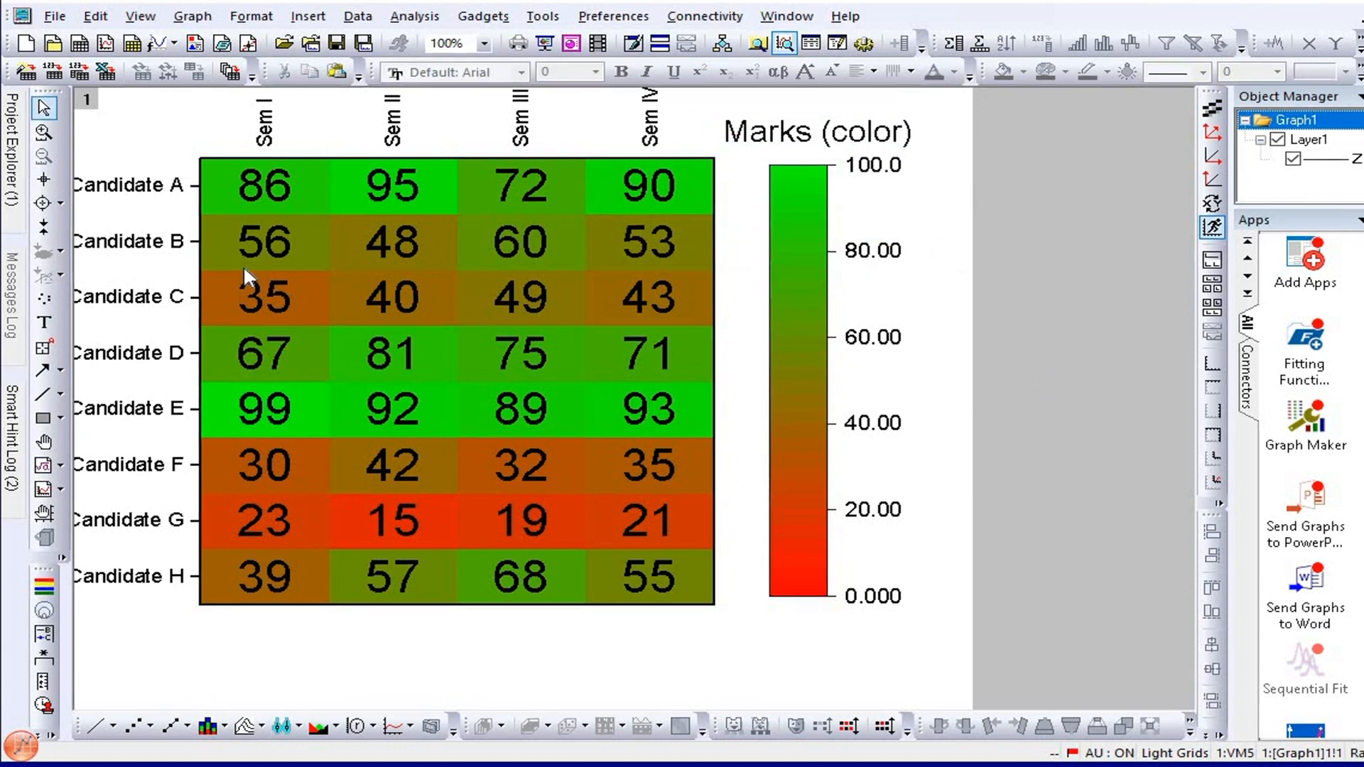
Show the graph export options for the heatmap.
left_click(63, 20)
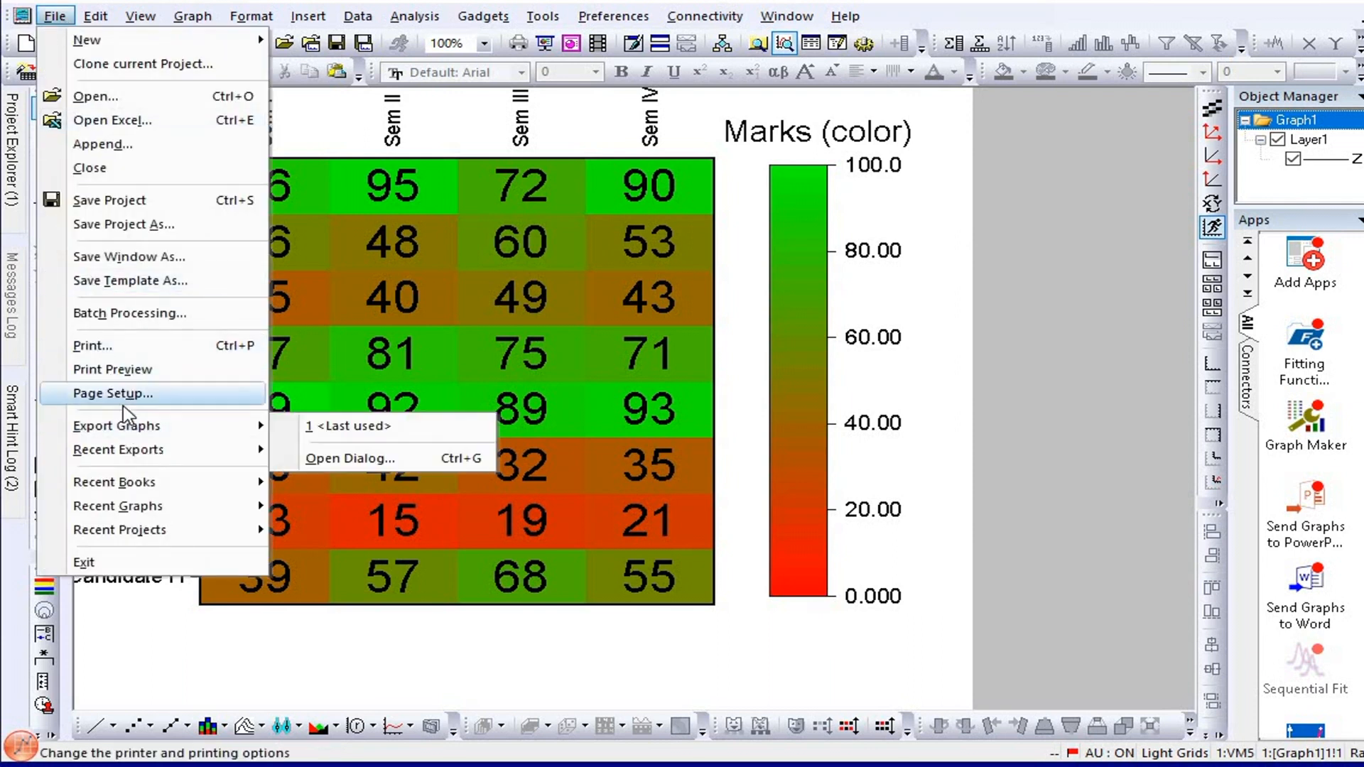
mouse_move(150, 426)
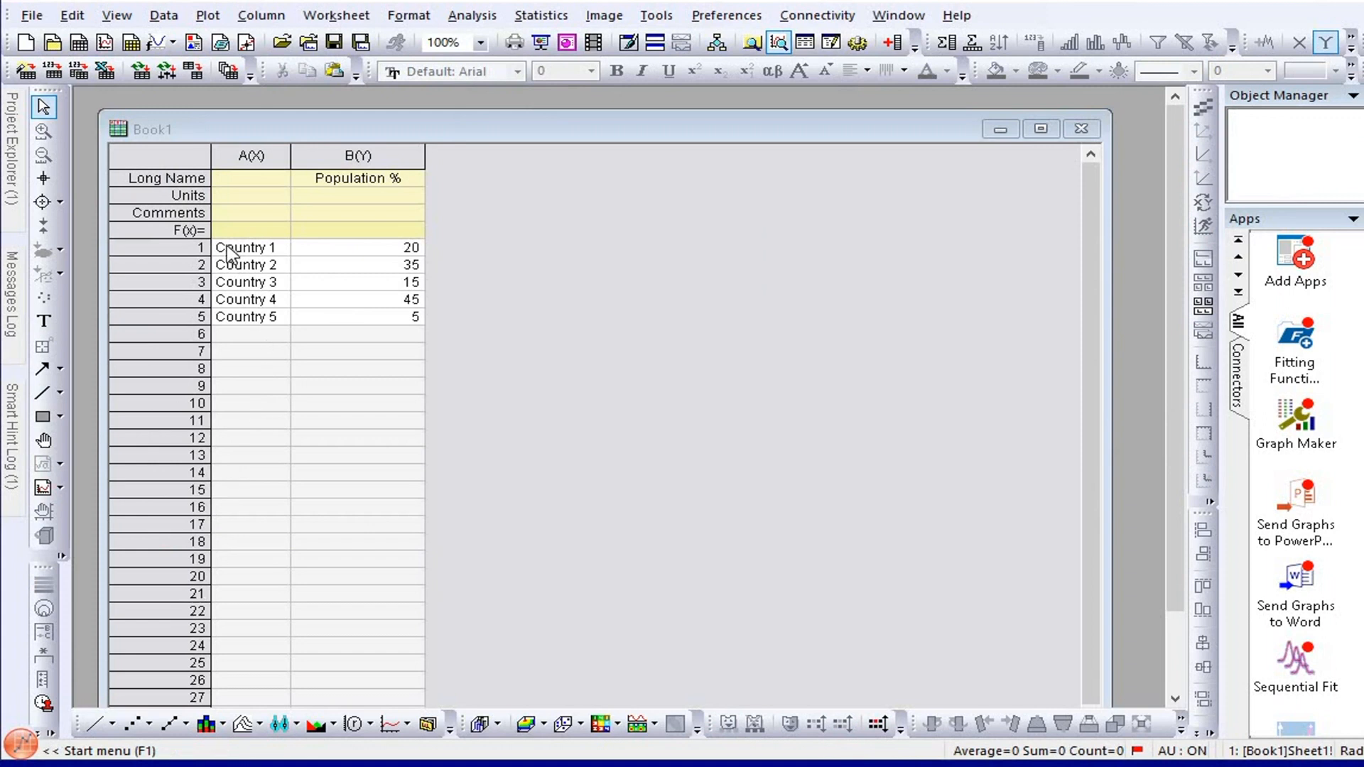
Plot the Country 1 to Country 5 rows with their Population % values as a 3D Color Pie Chart.
left_click_drag(231, 248, 241, 266)
left_click_drag(323, 300, 362, 317)
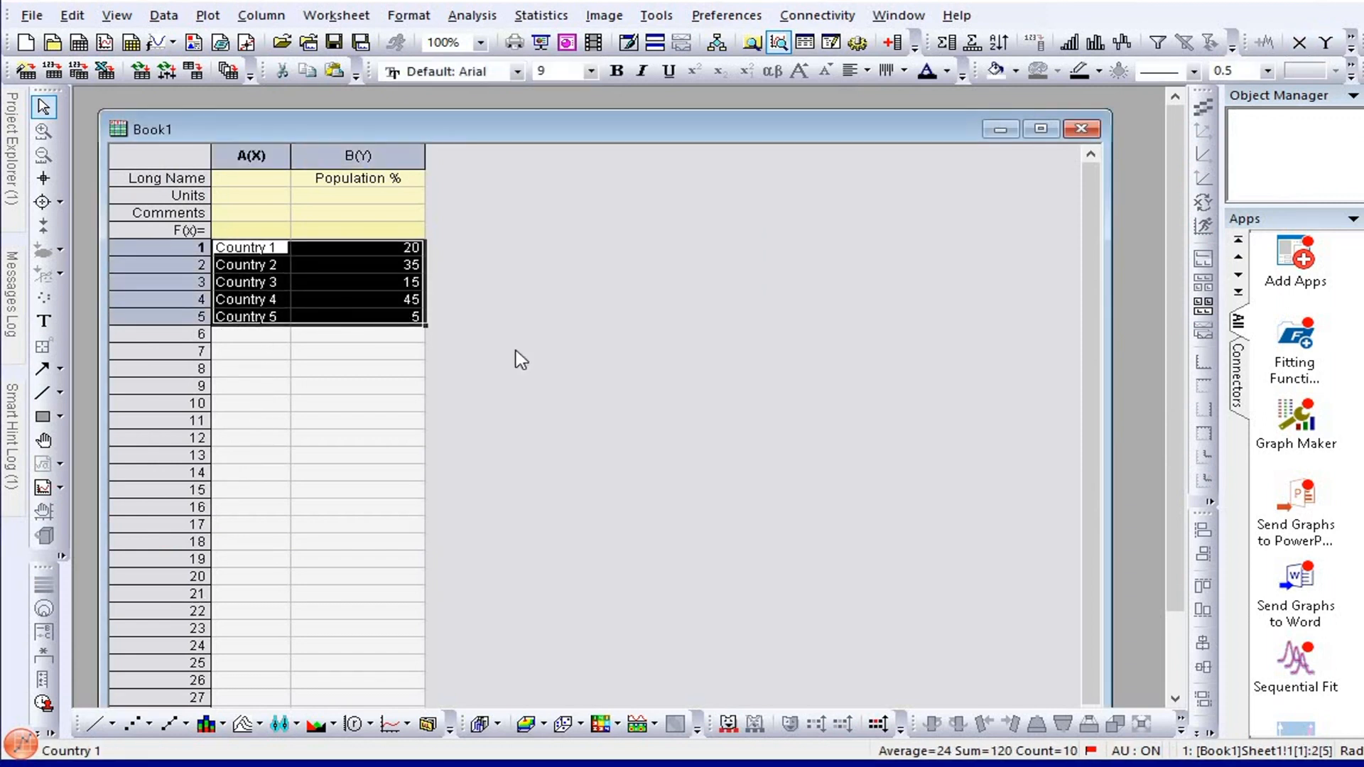
left_click(207, 15)
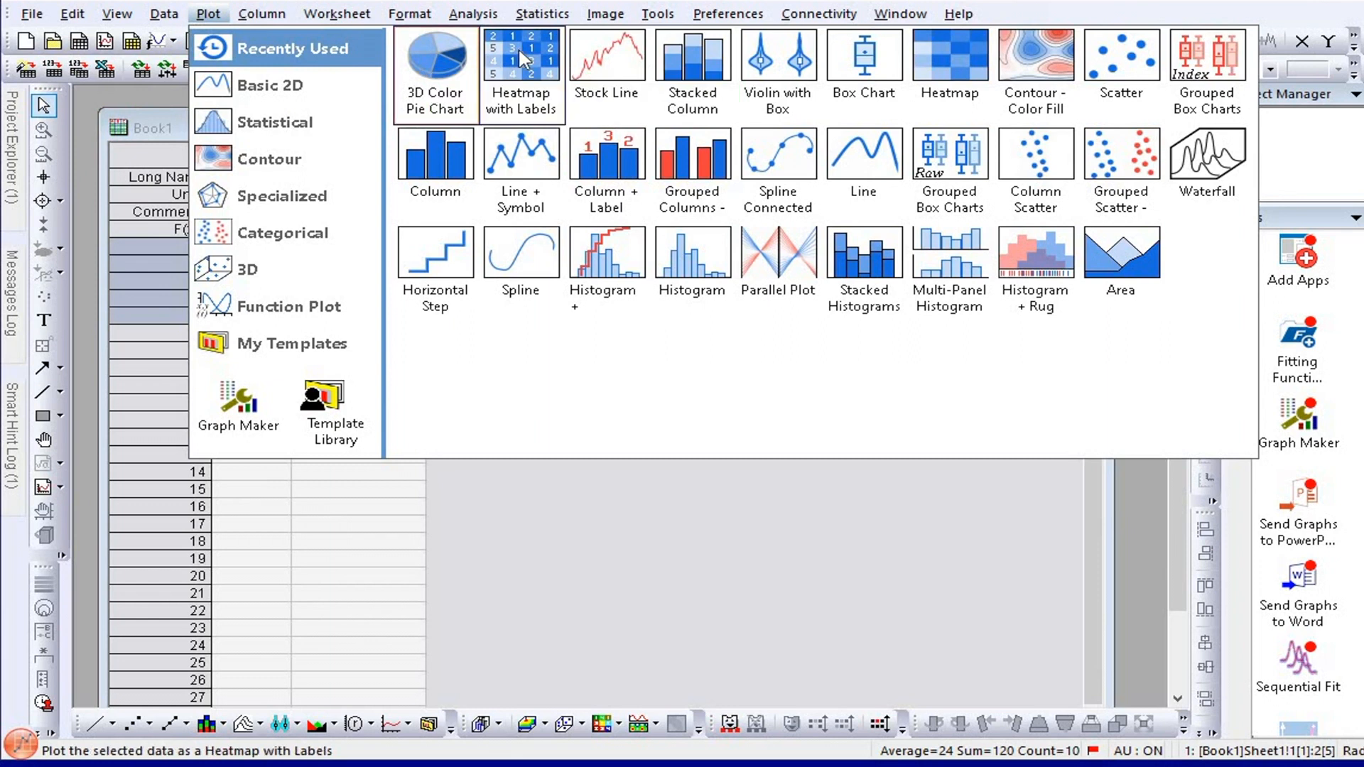
left_click(435, 60)
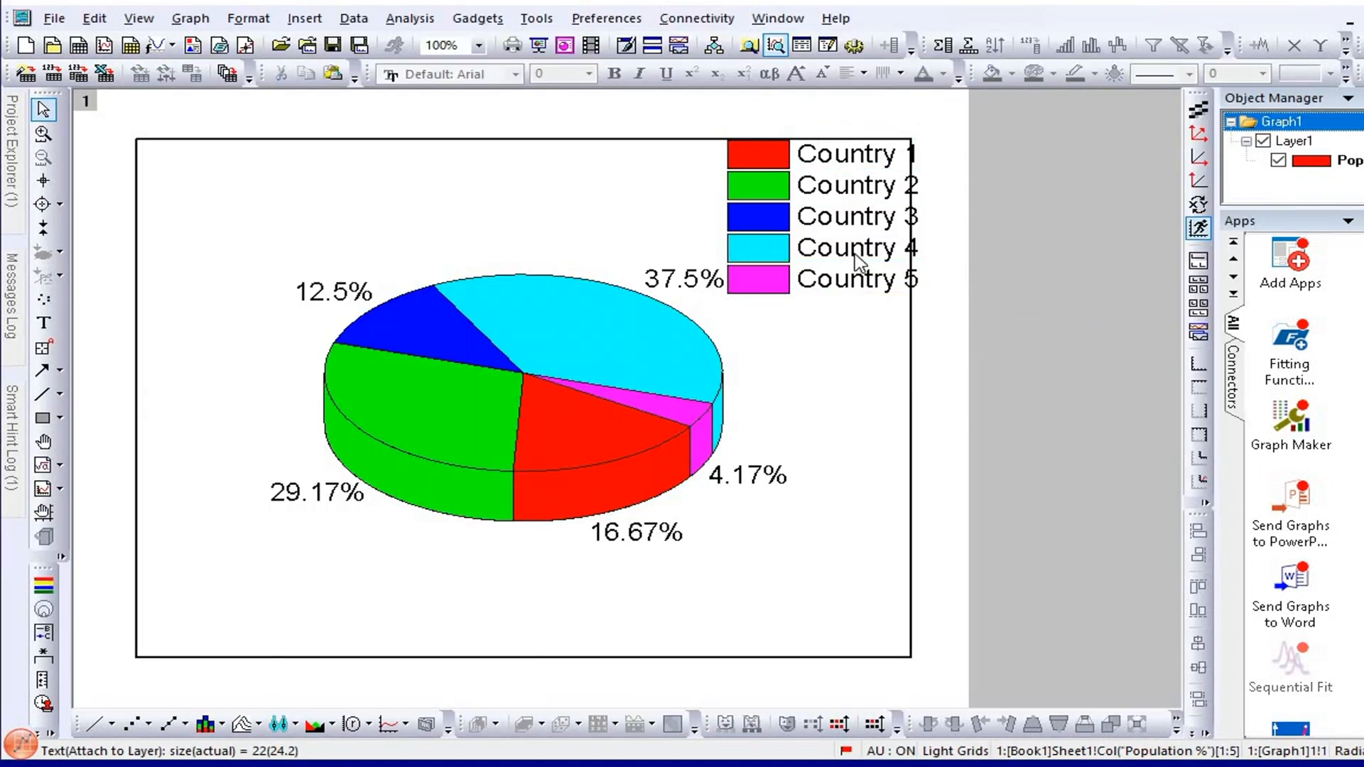
Reduce the font size of the pie chart's legend.
left_click(589, 73)
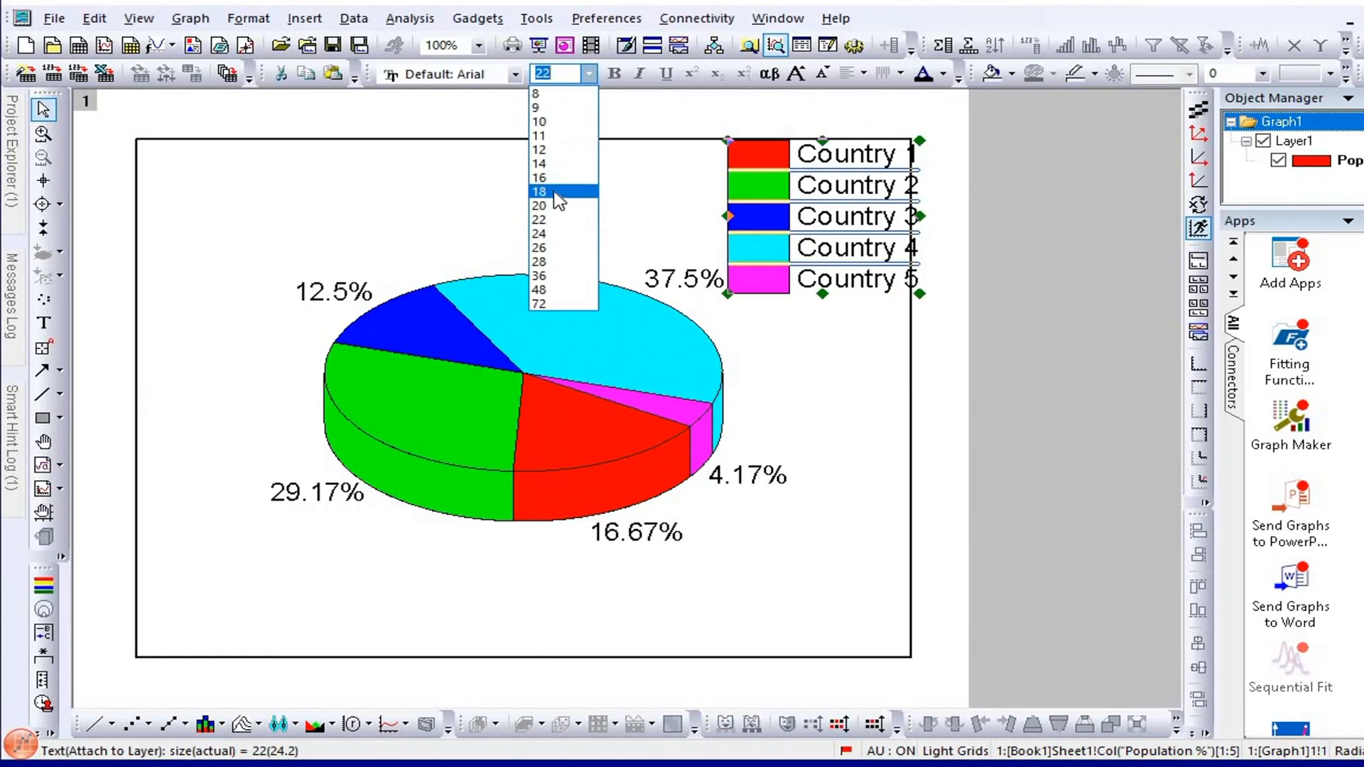
left_click(546, 192)
left_click(995, 242)
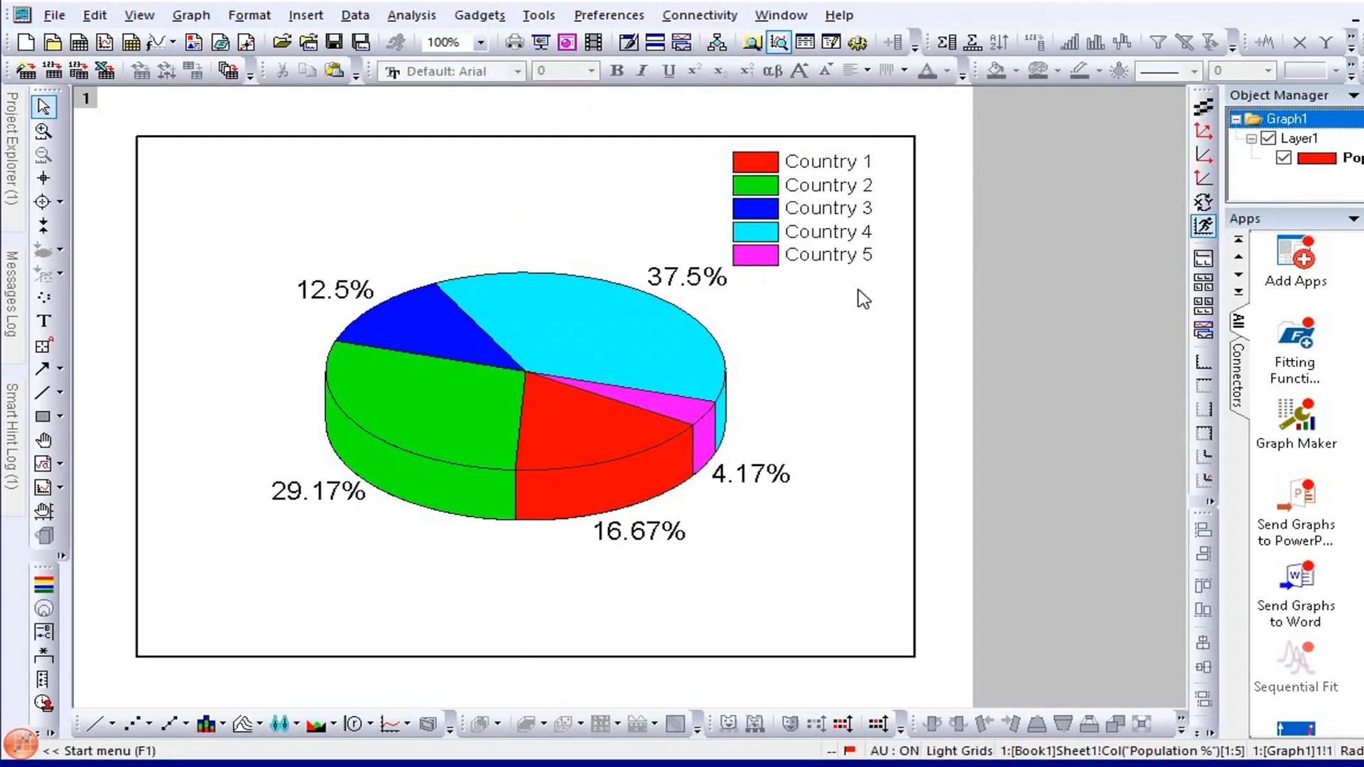
Hide the axes on all four sides so that no frame surrounds the pie chart.
right_click(915, 315)
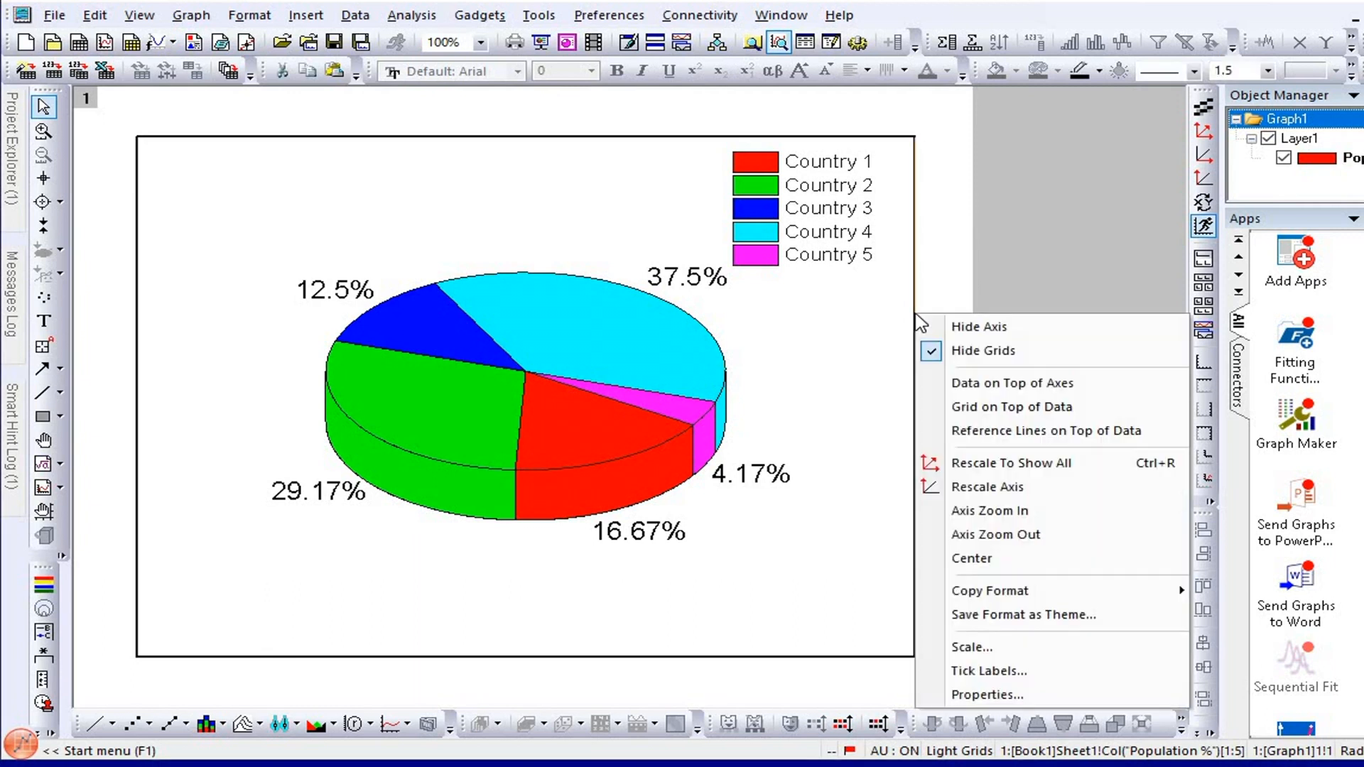
left_click(979, 328)
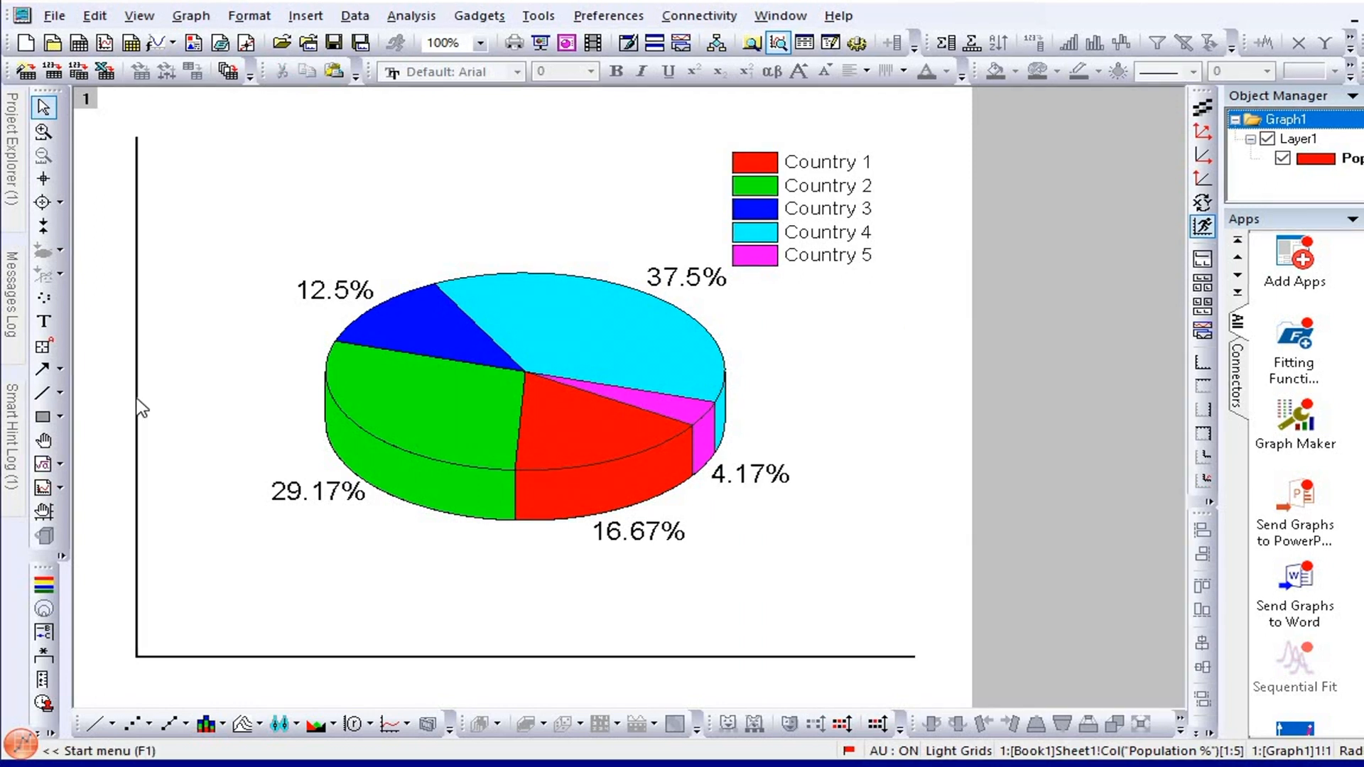
right_click(138, 398)
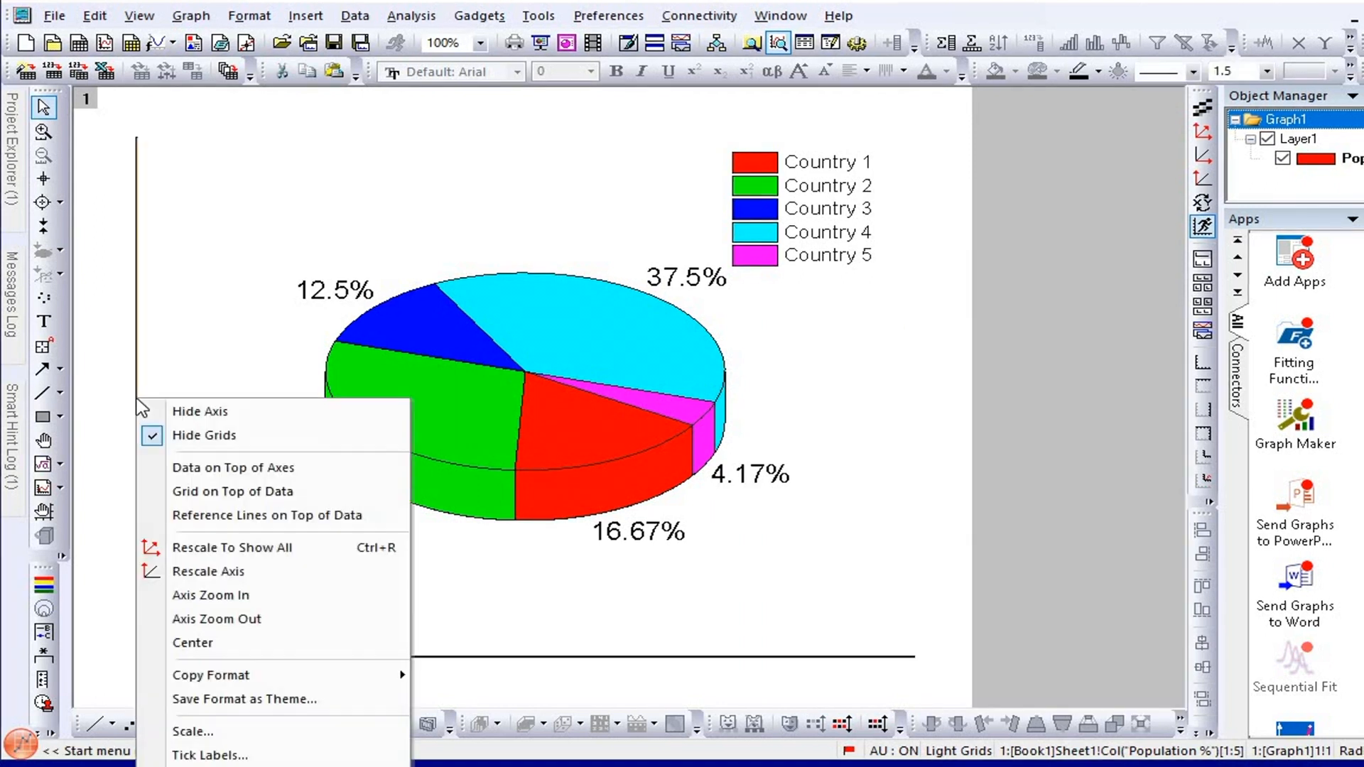
left_click(197, 415)
right_click(270, 660)
left_click(314, 668)
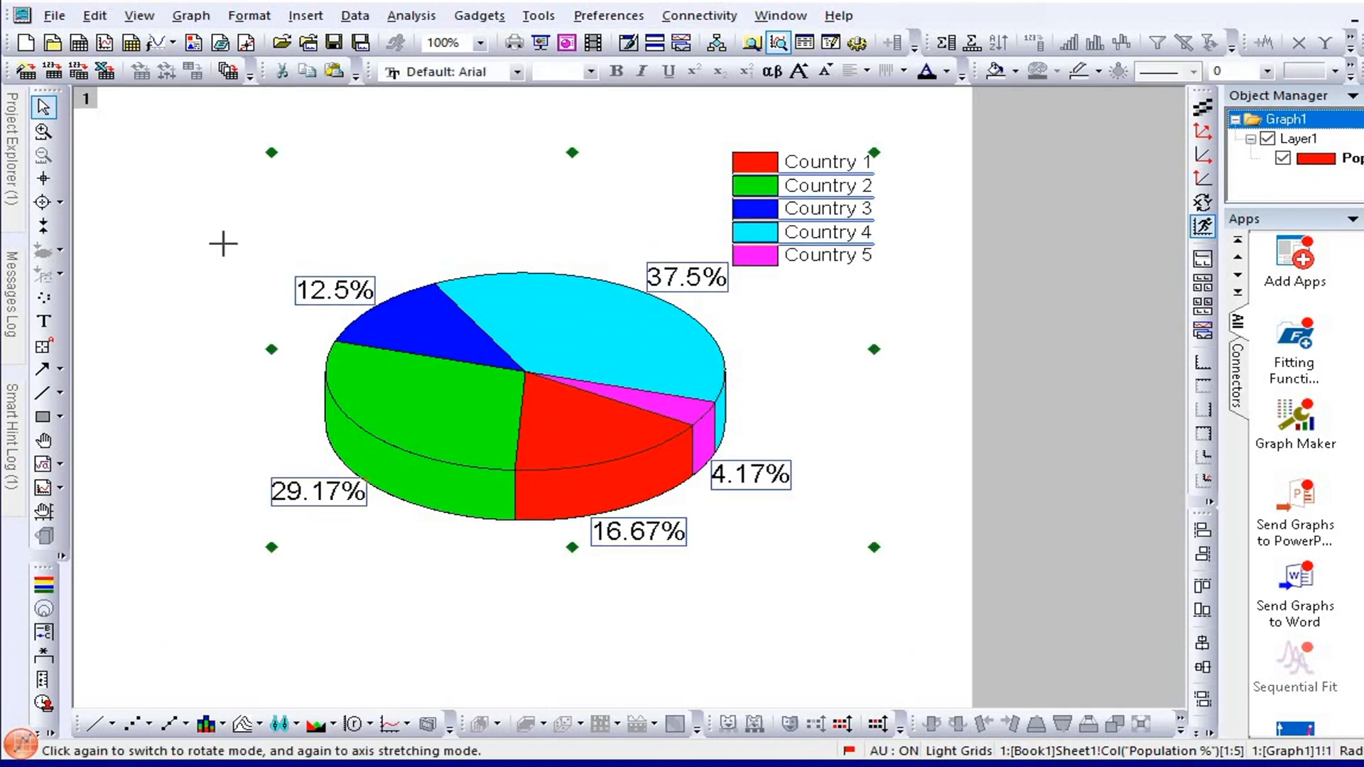
Set the pie chart's percentage labels to font size 28 and the legend text to font size 16.
left_click(591, 71)
left_click(549, 260)
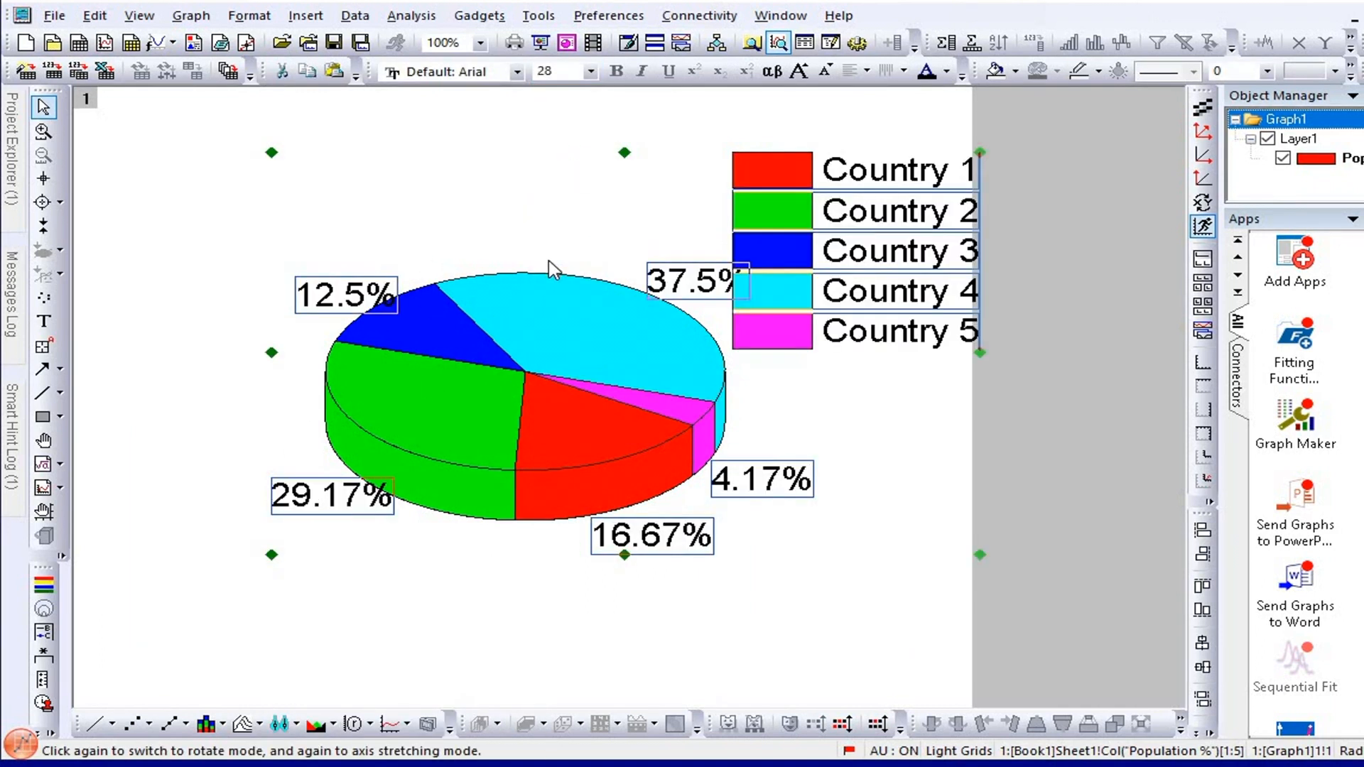
left_click(927, 403)
left_click(821, 267)
left_click(590, 71)
left_click(561, 175)
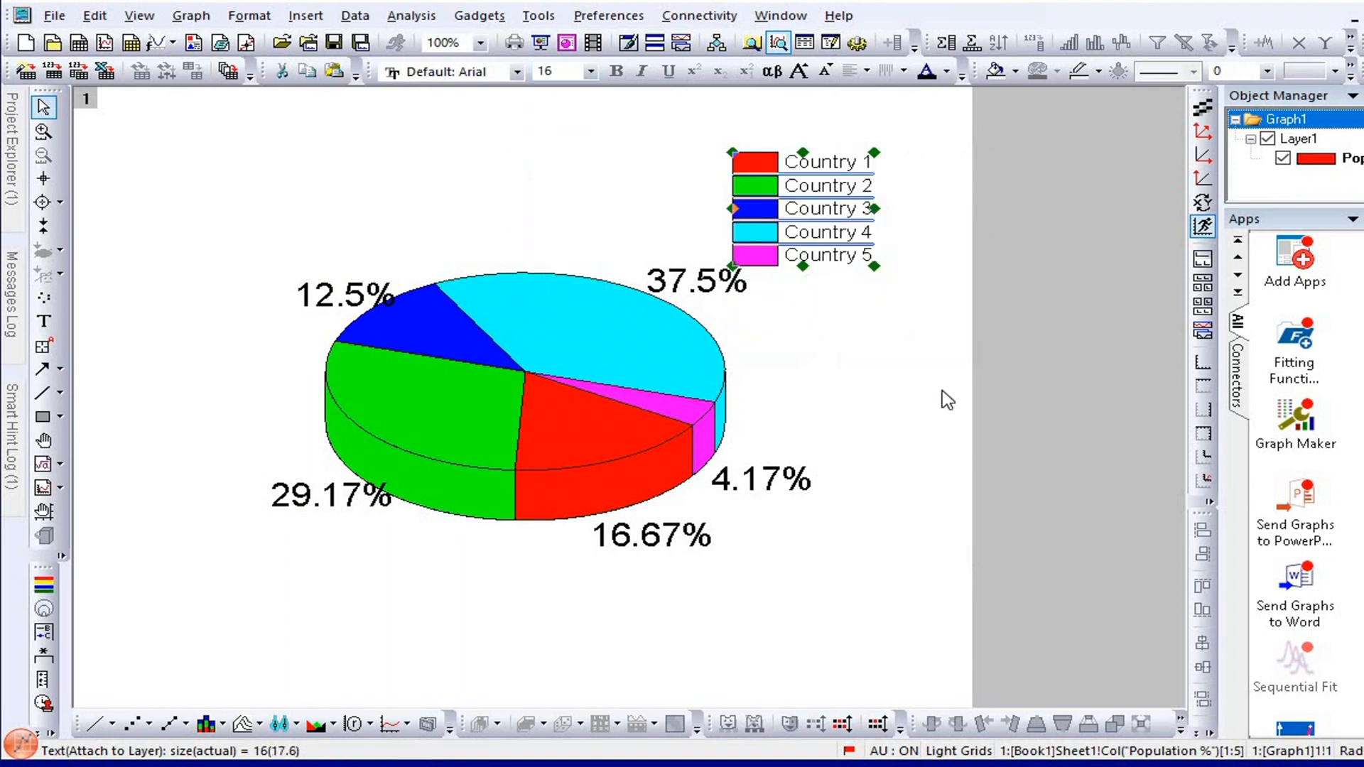
Move the legend slightly up and to the right, away from the pie and its labels.
left_click(944, 396)
left_click(816, 186)
left_click(926, 295)
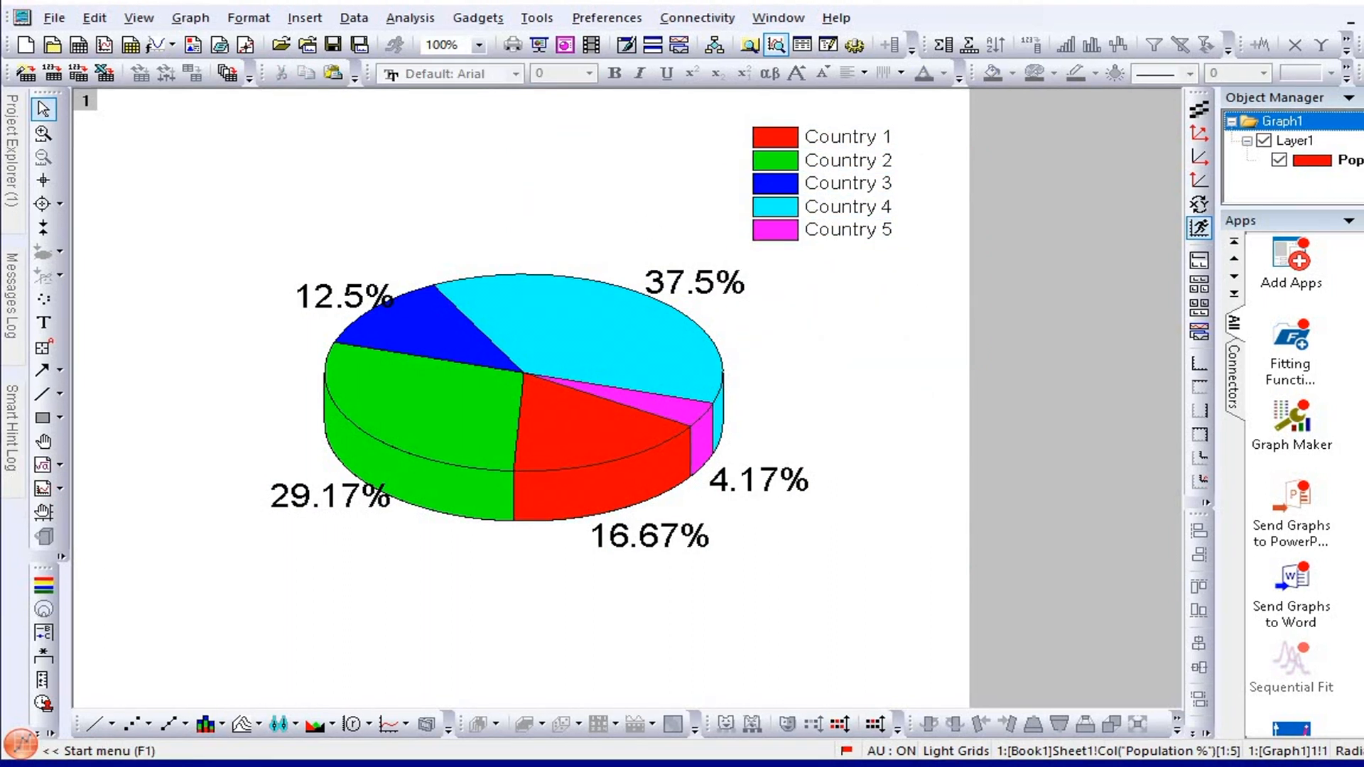
Set the border width of the pie slices to 1.5 in the plot details and apply it.
right_click(572, 423)
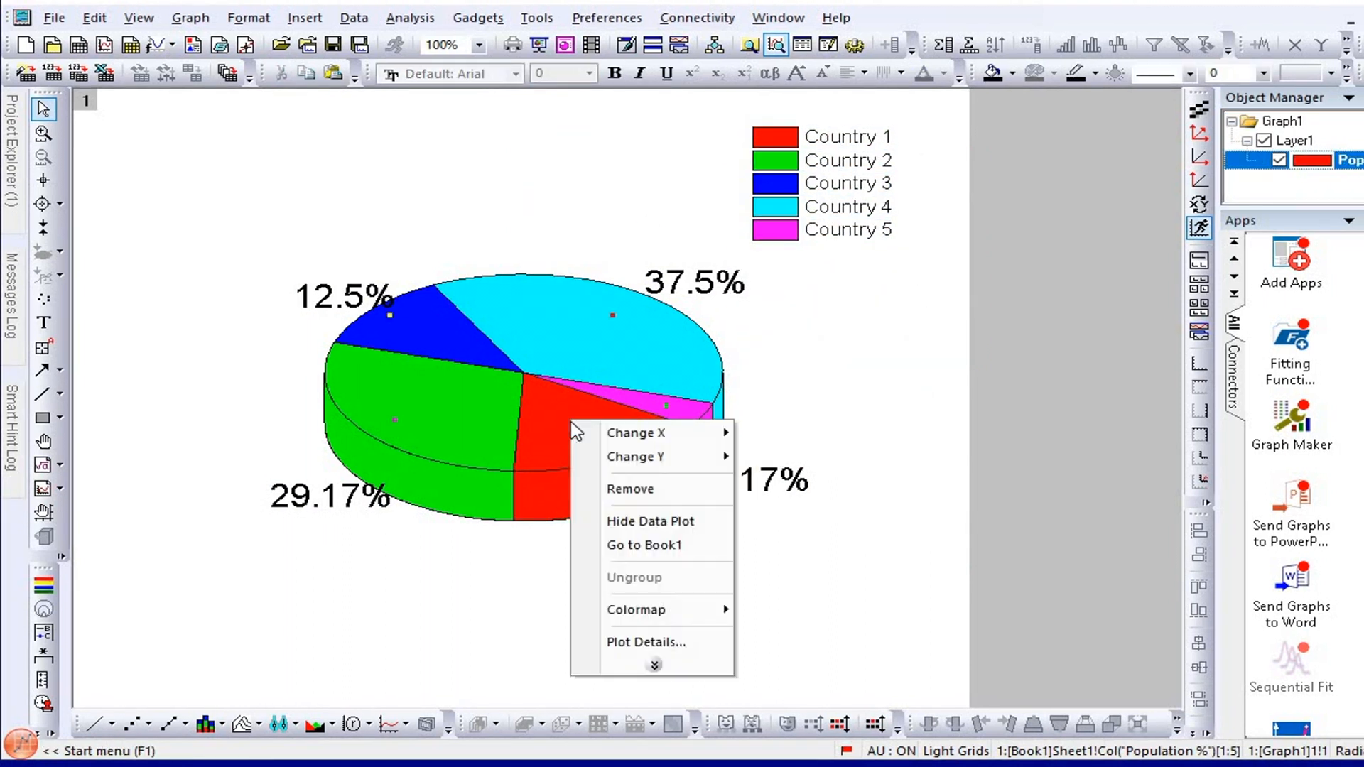
left_click(648, 642)
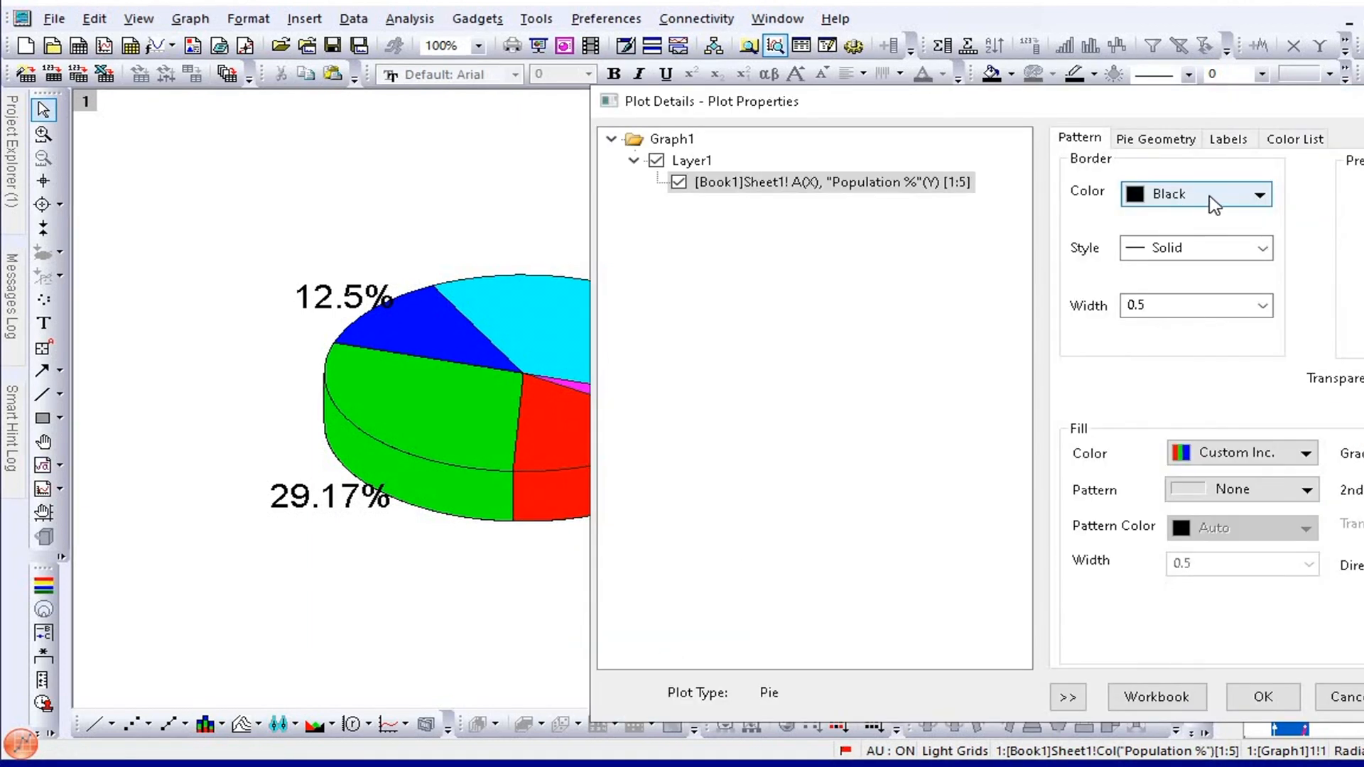
left_click(1256, 199)
left_click(1256, 199)
left_click(1262, 306)
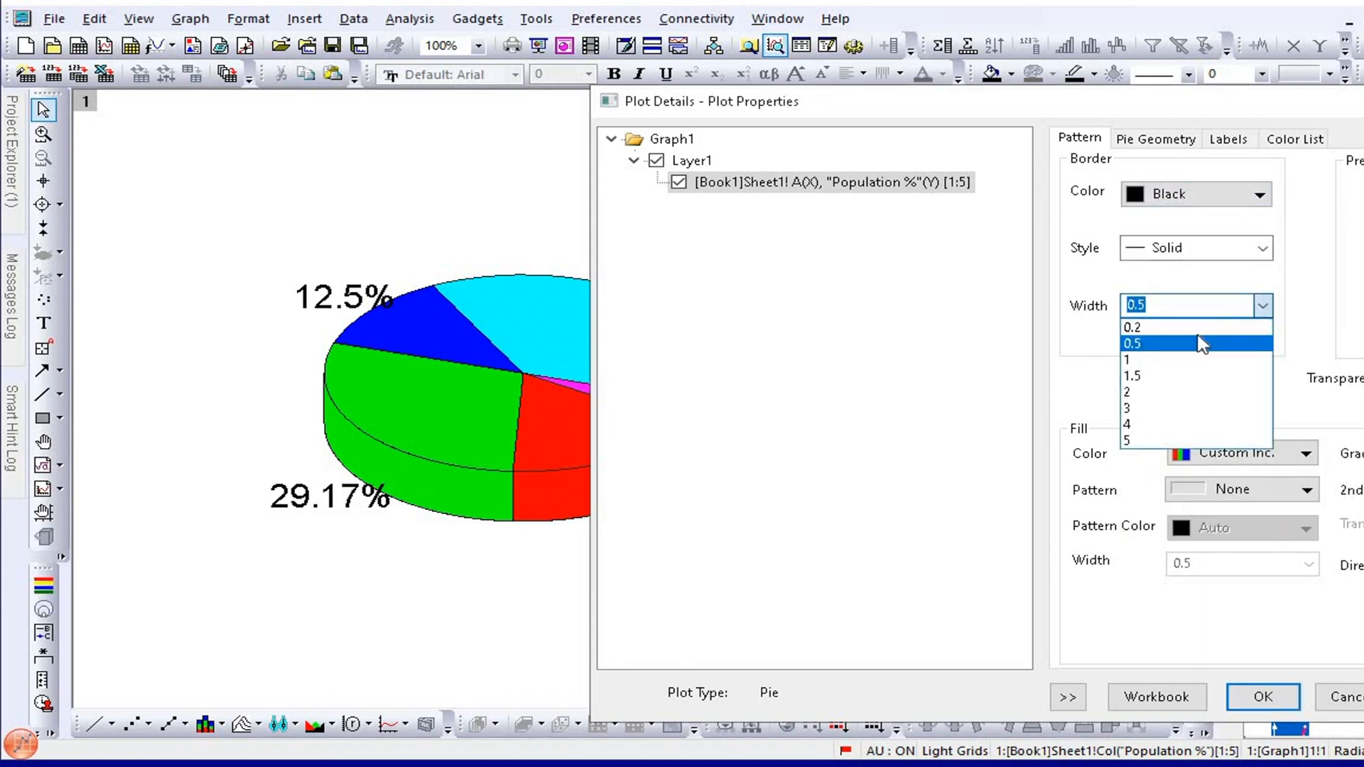
left_click(1170, 382)
left_click_drag(1086, 99, 997, 35)
left_click(1152, 634)
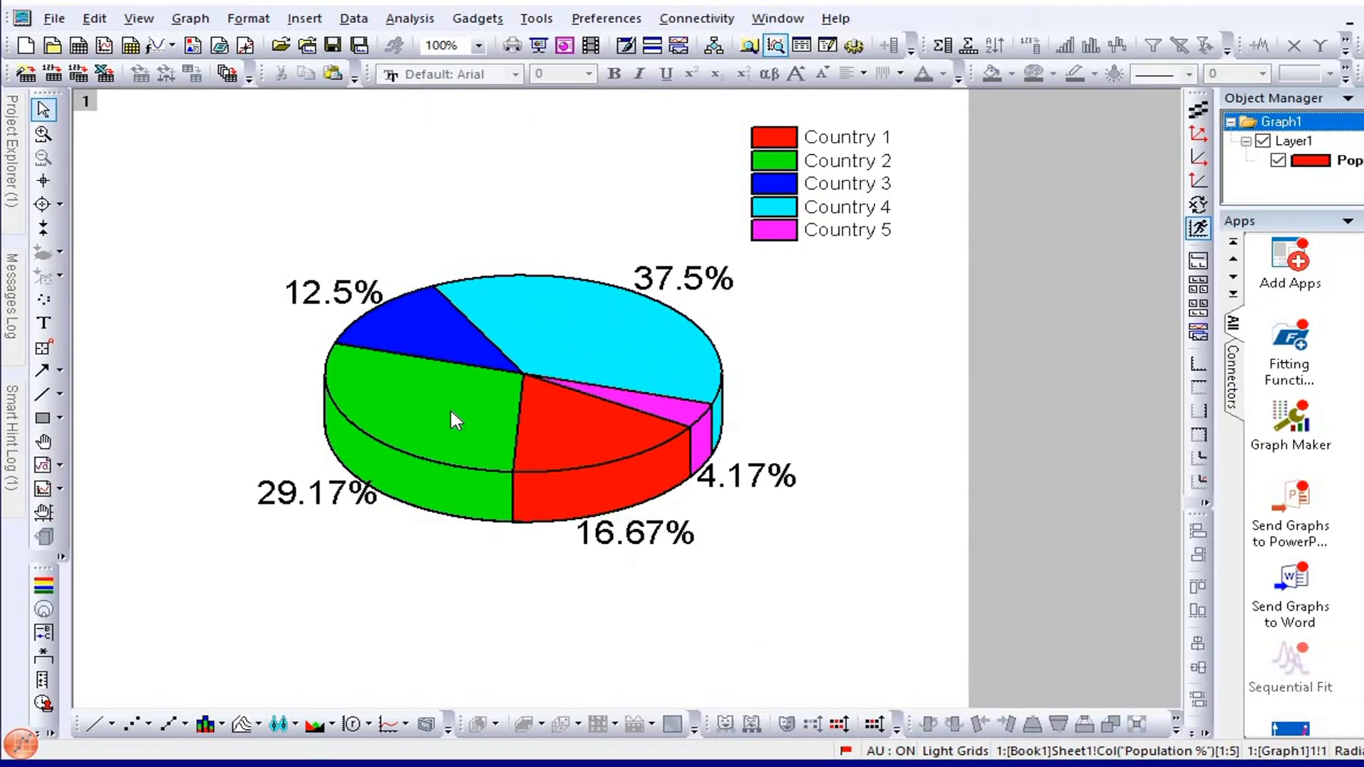
Fill all pie slices with the single color LT Gray in the plot details.
right_click(451, 412)
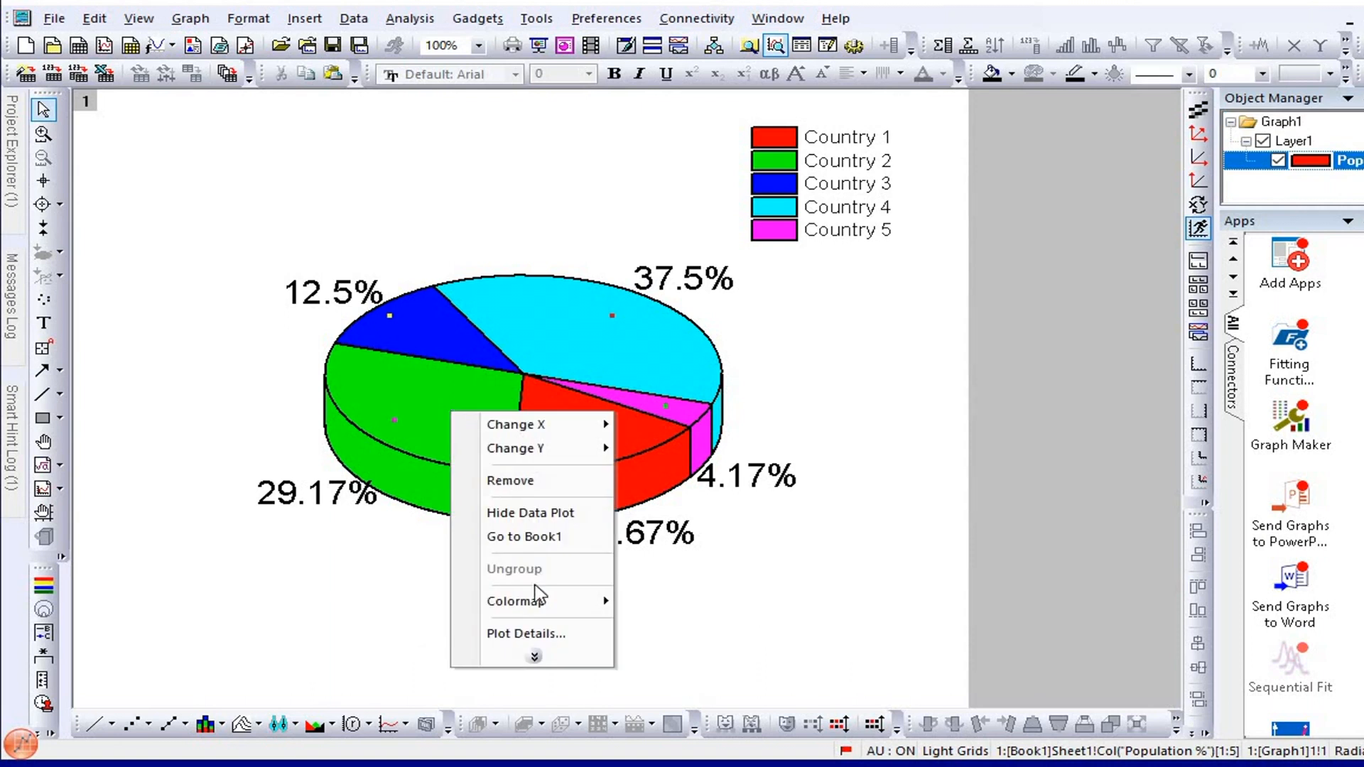
left_click(543, 633)
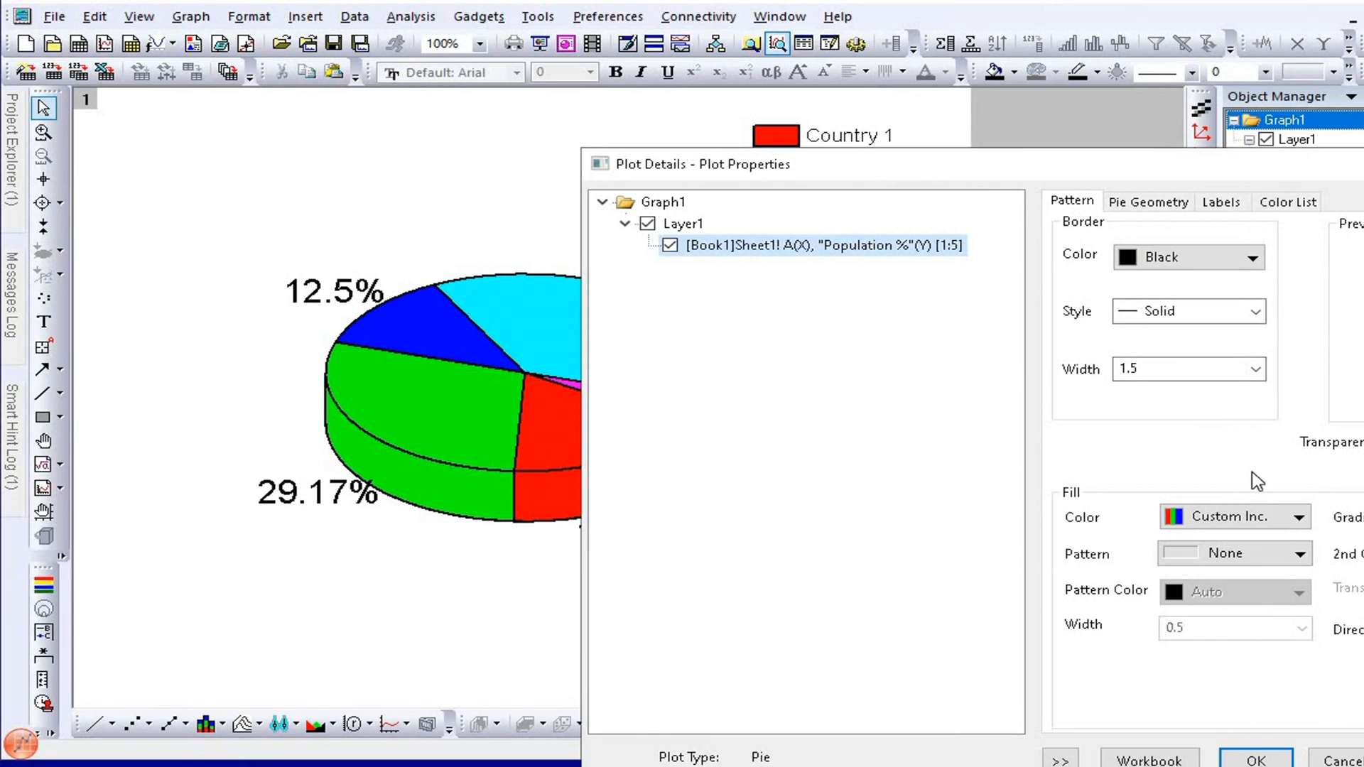
left_click(1297, 518)
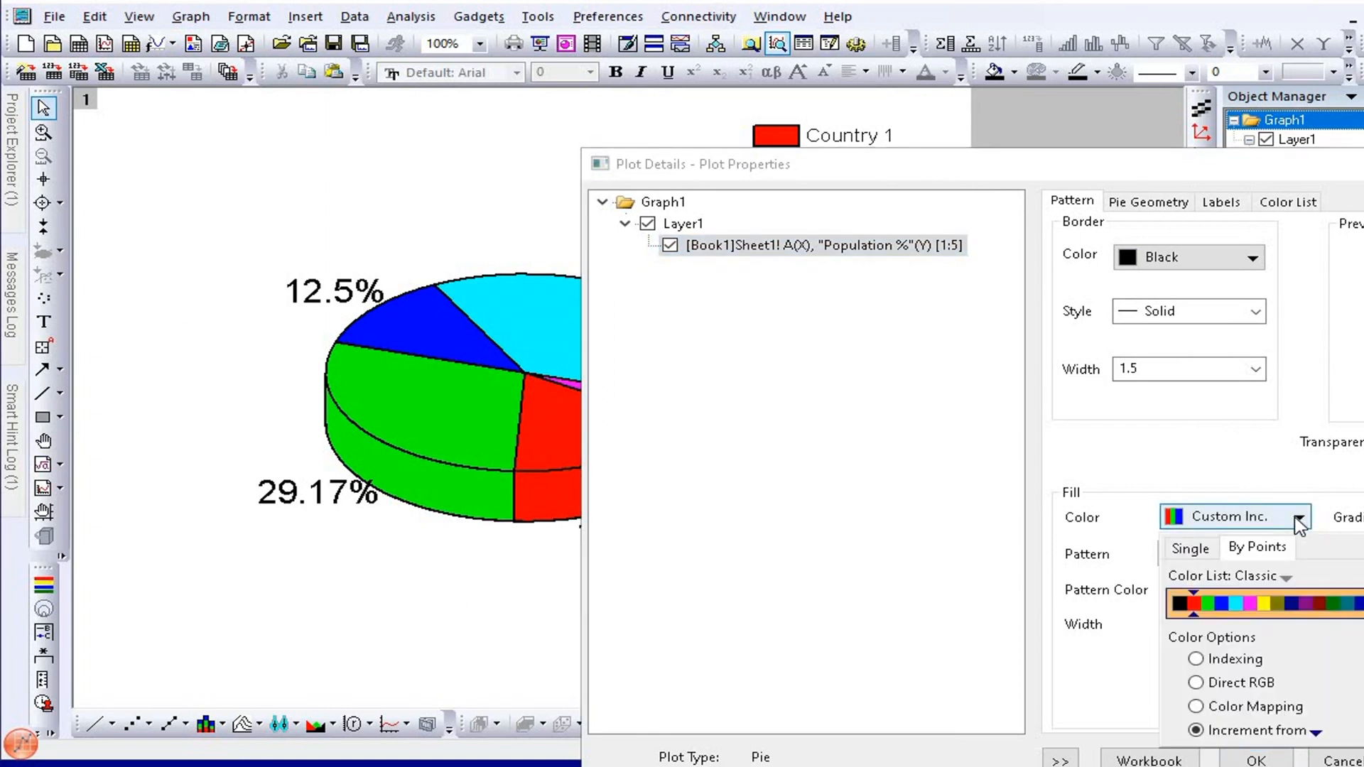
left_click(1298, 520)
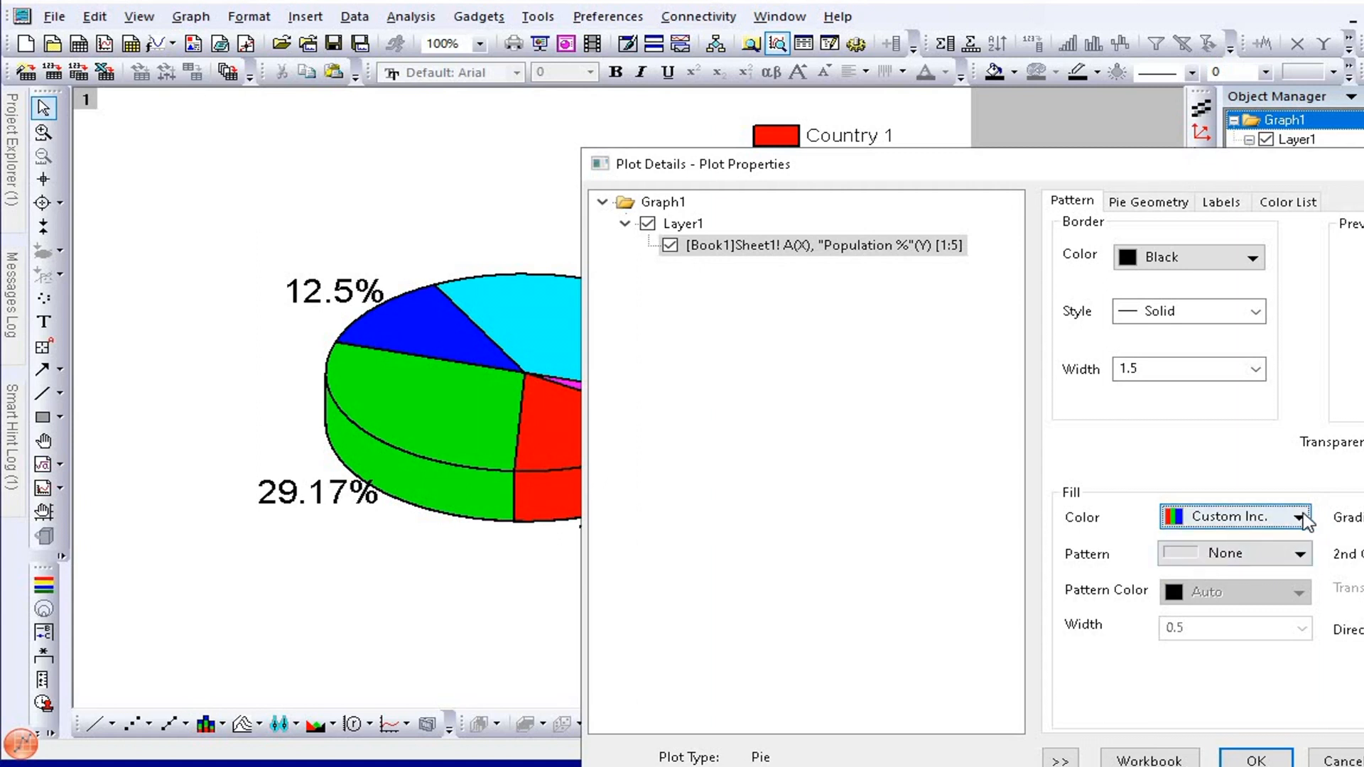
left_click(1300, 518)
left_click(1189, 548)
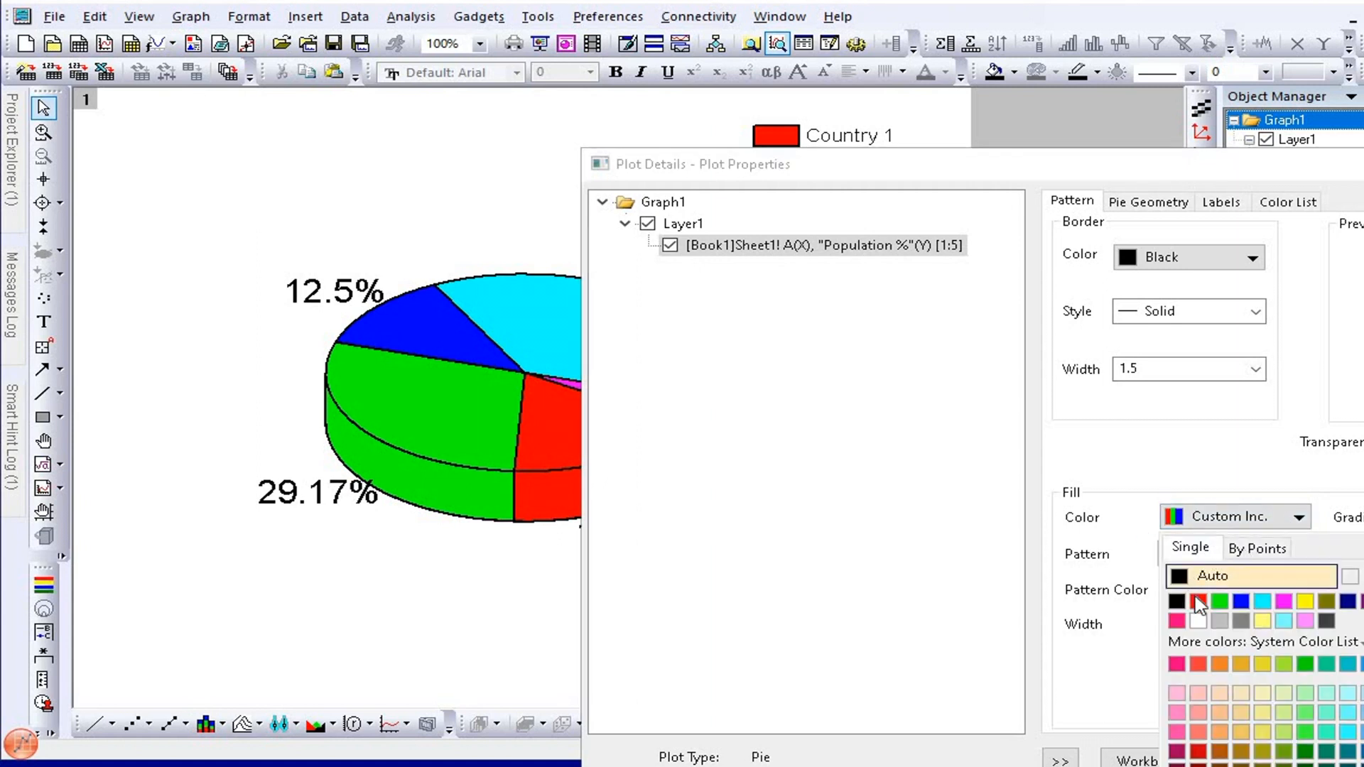
left_click(1219, 620)
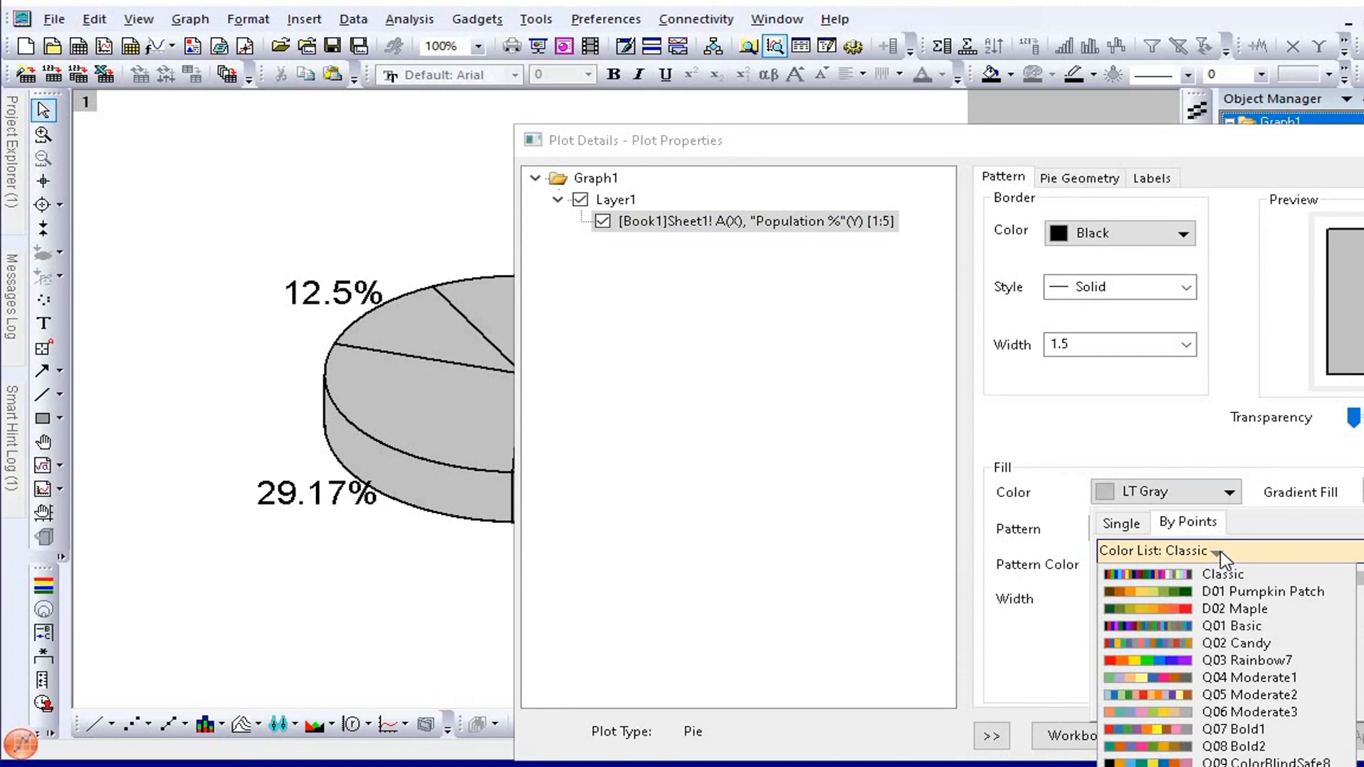
Color the slices by points with the Q03 Rainbow7 color list, using Color Mapping from Col(B) "Population %", and apply it.
left_click(1262, 667)
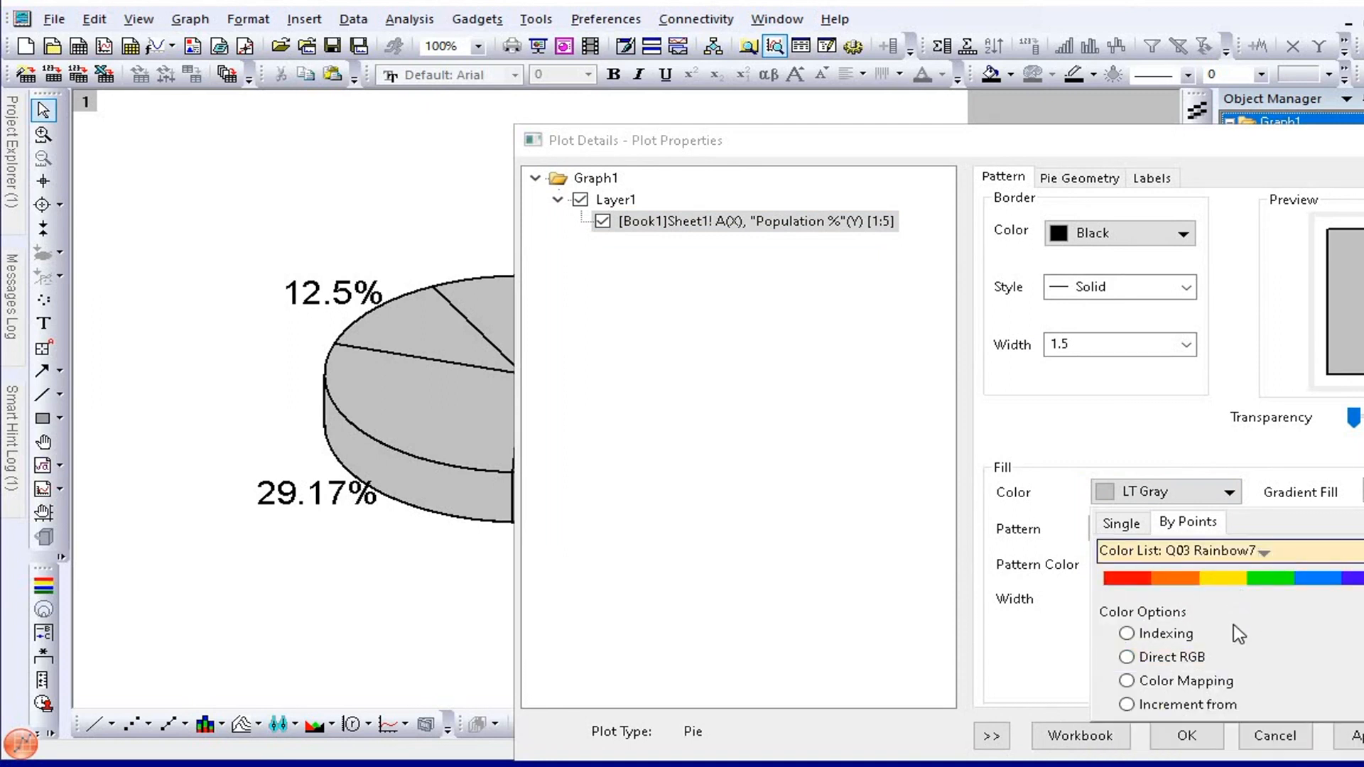
left_click(1124, 682)
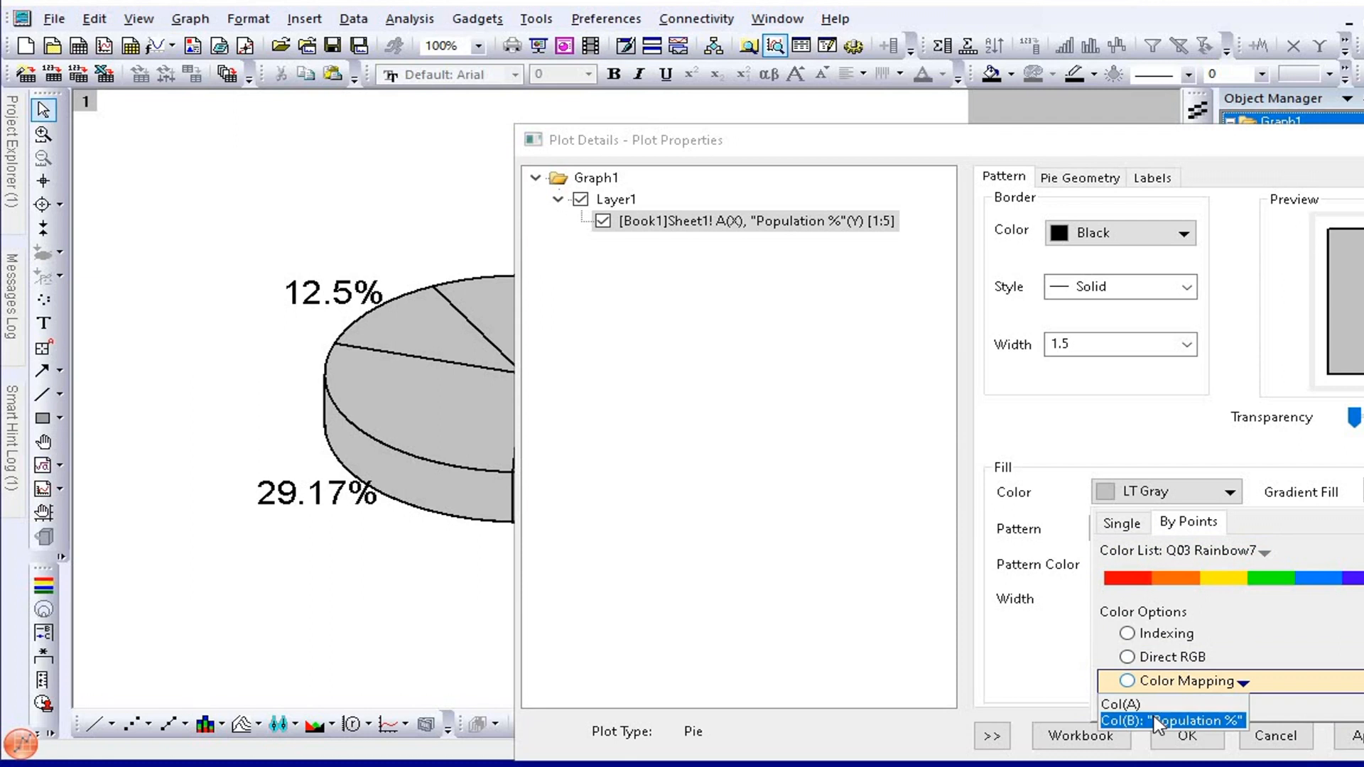
left_click(1155, 721)
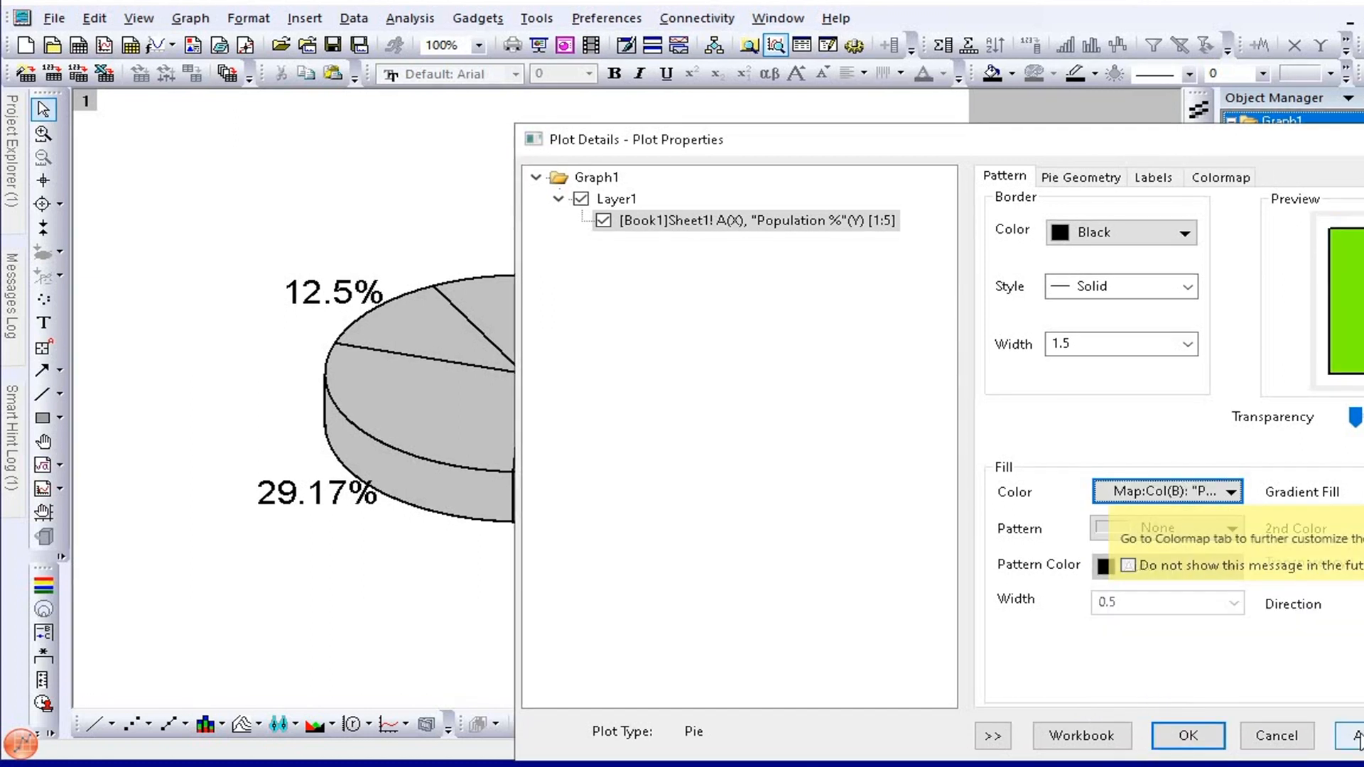
left_click(1215, 739)
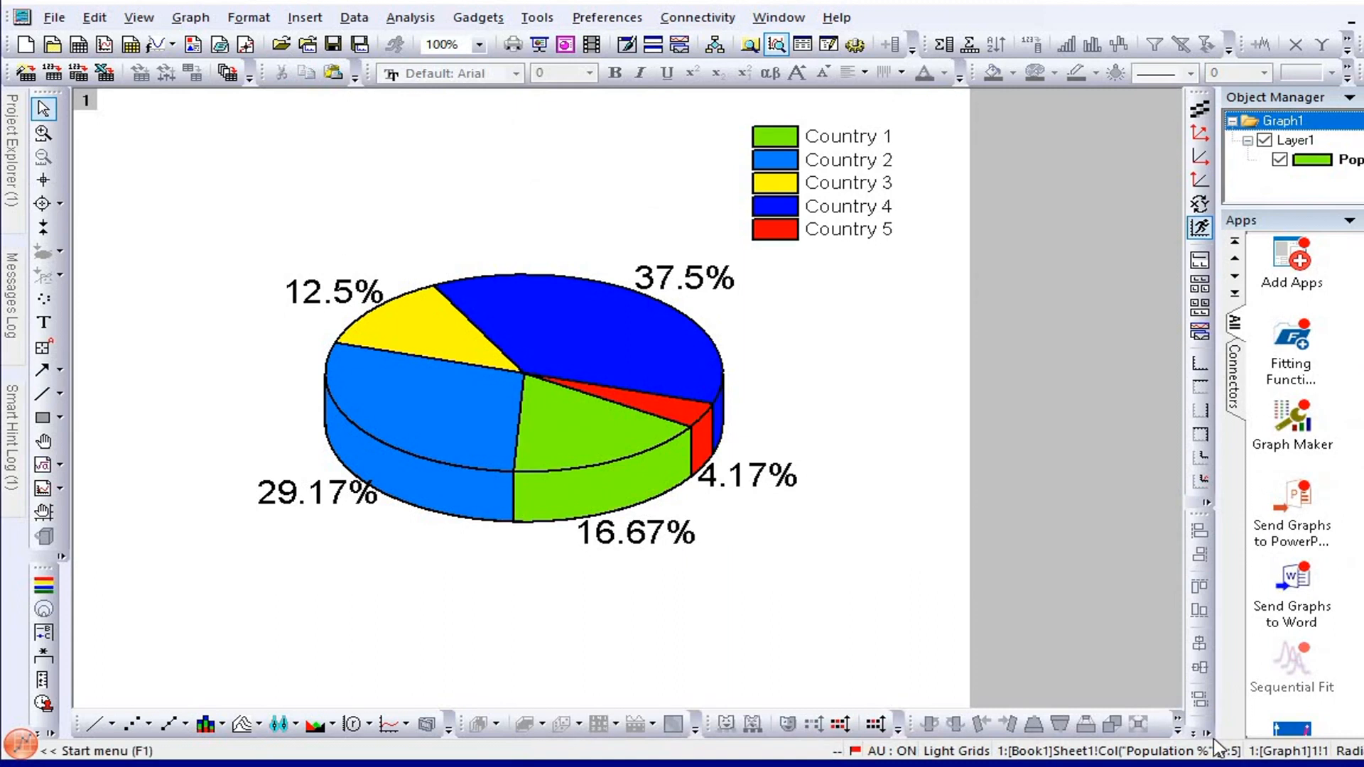